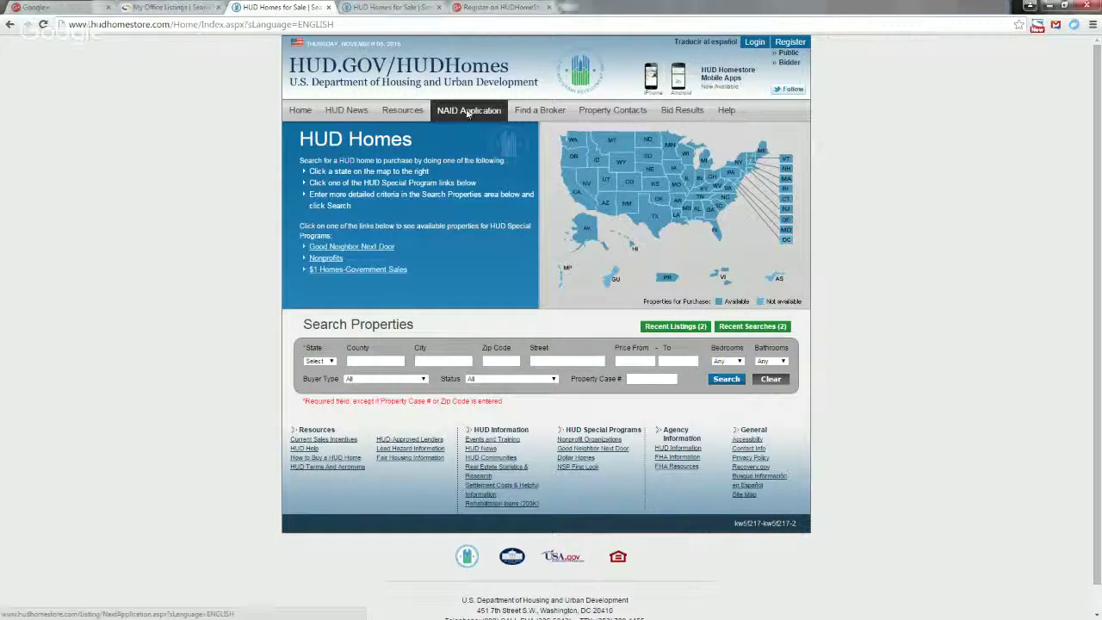
Check the NAID status by the account's SSN/EIN, confirming one active NAID certified 06/30/2015.
left_click(468, 112)
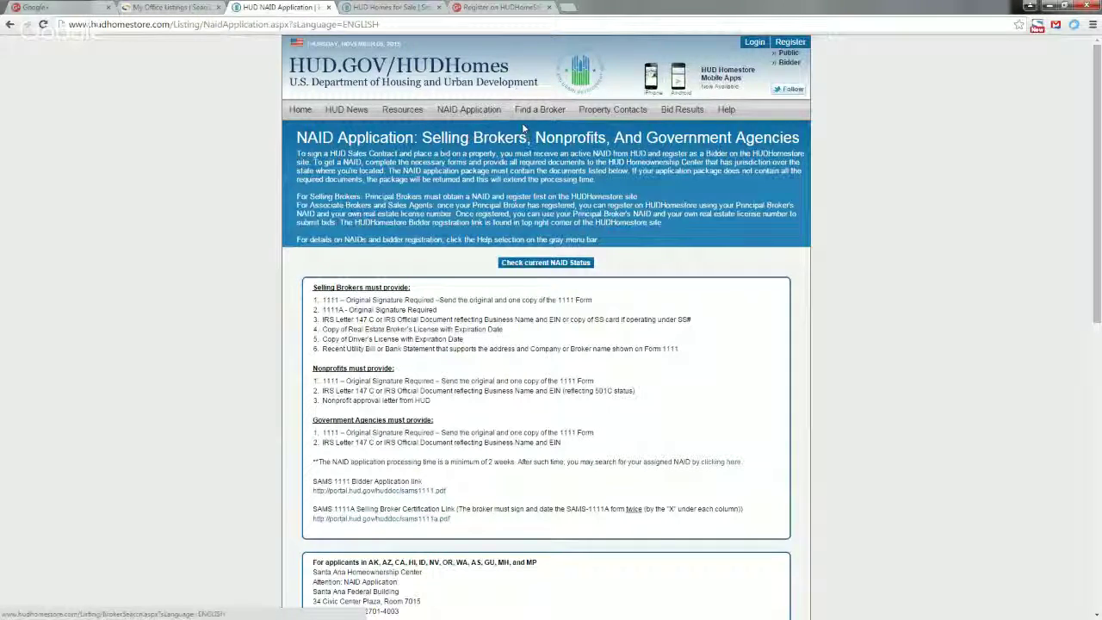
left_click(542, 263)
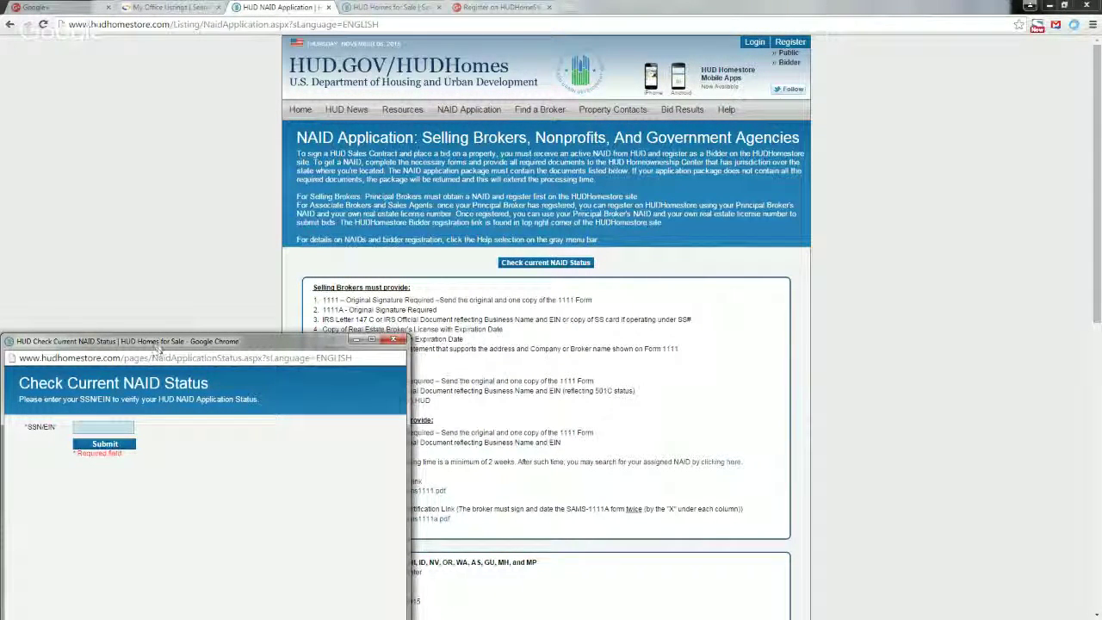
left_click_drag(159, 348, 442, 227)
left_click(380, 308)
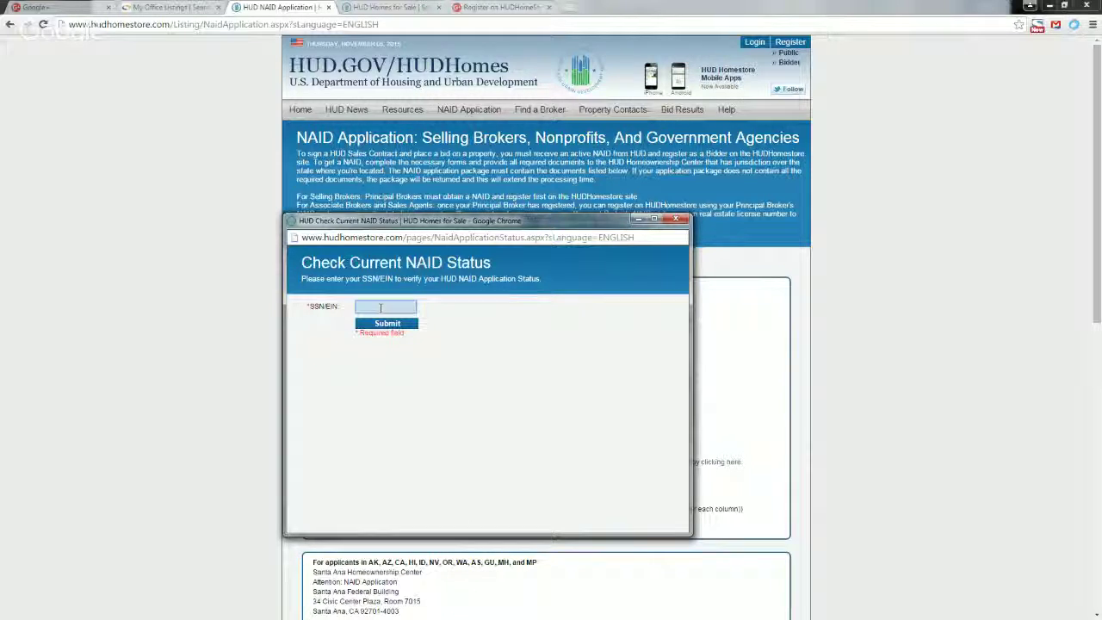
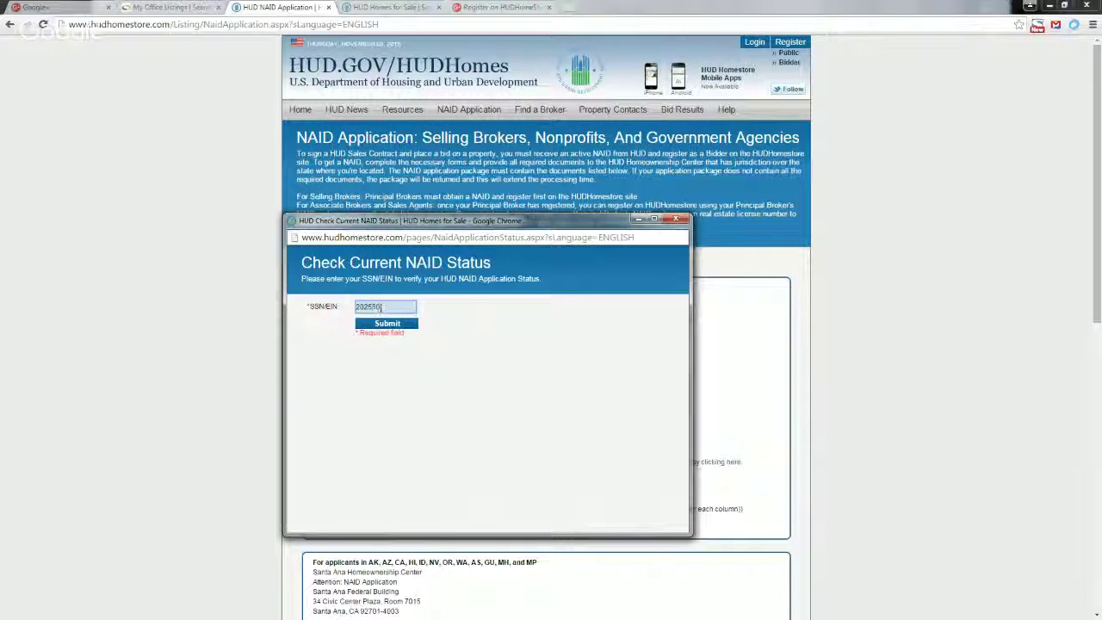
key("Return")
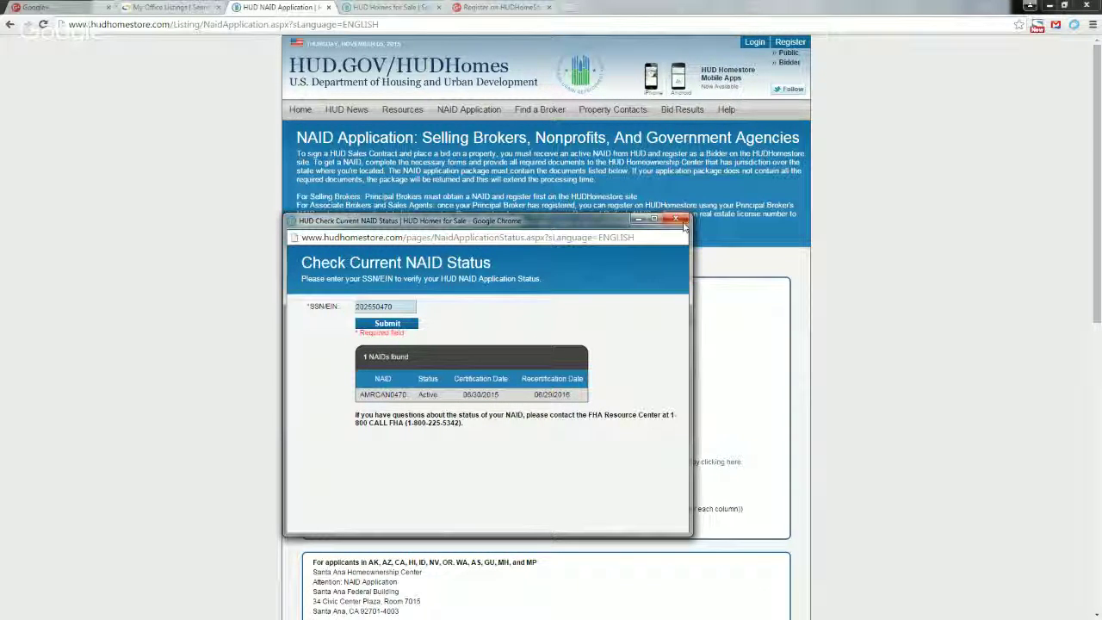
left_click_drag(406, 394, 363, 401)
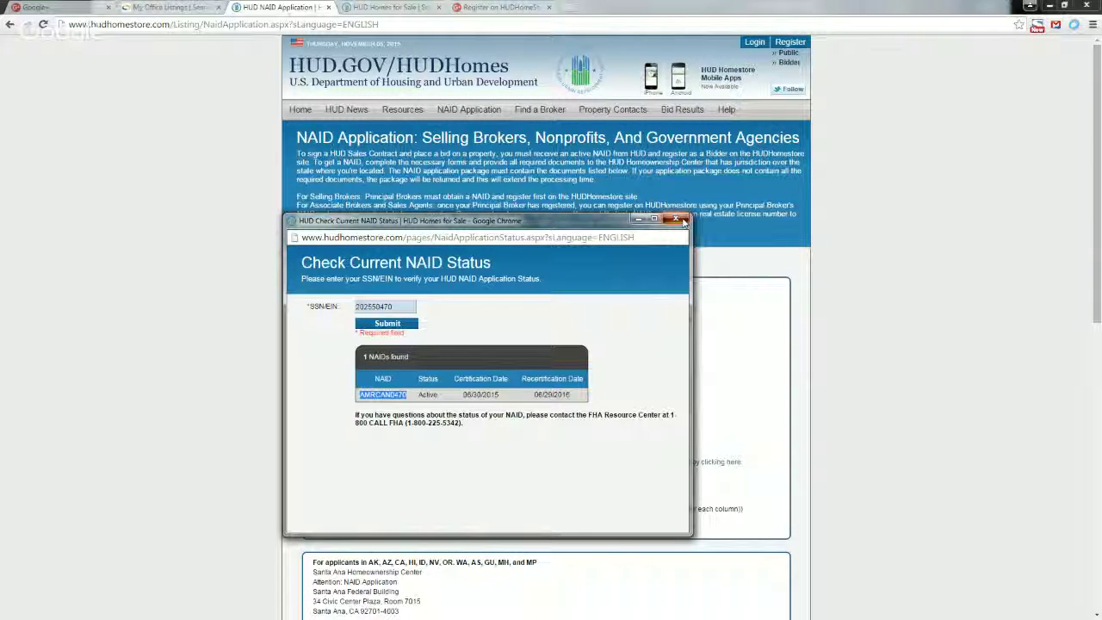
left_click(683, 220)
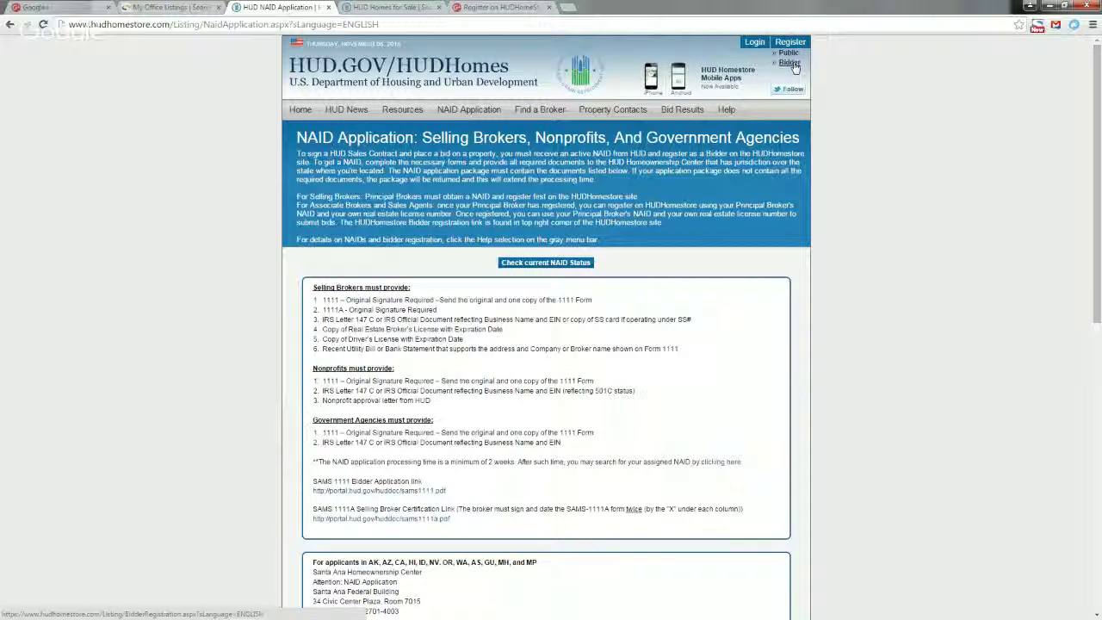
Open the Bidder Registration form and show the NAID Type options under NAID Information.
left_click(792, 64)
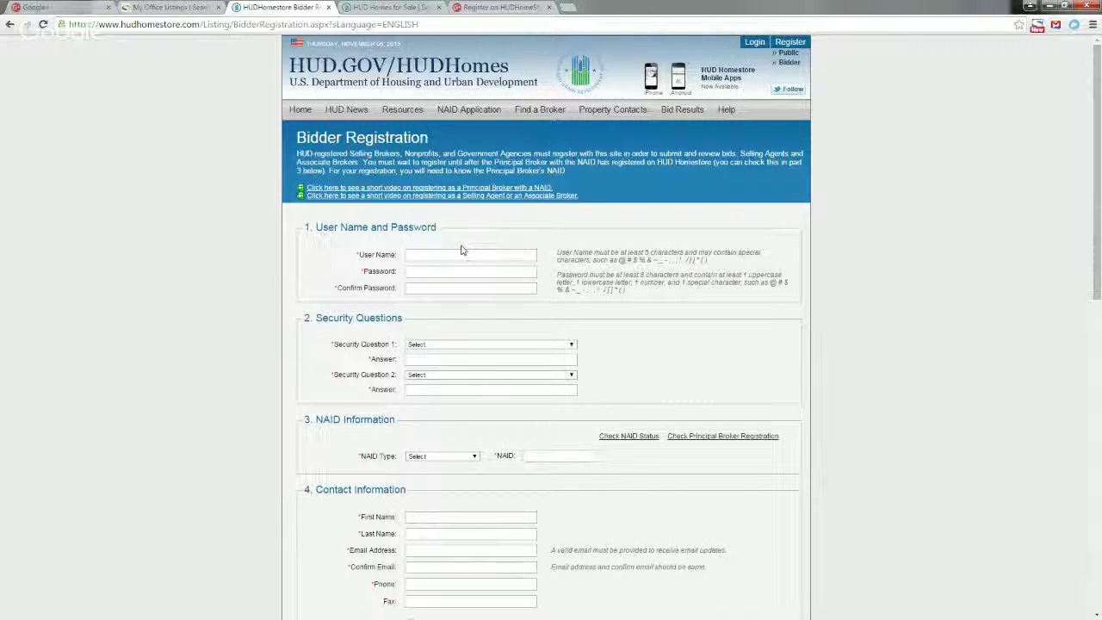
scroll(462, 253, "down", 1)
scroll(456, 258, "down", 1)
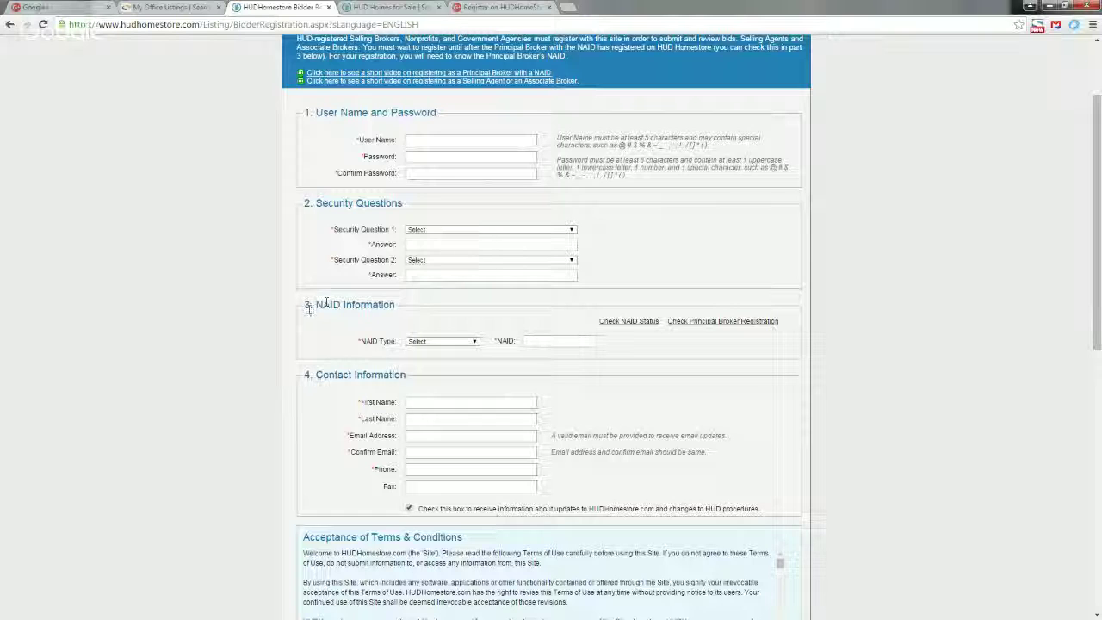
left_click(456, 343)
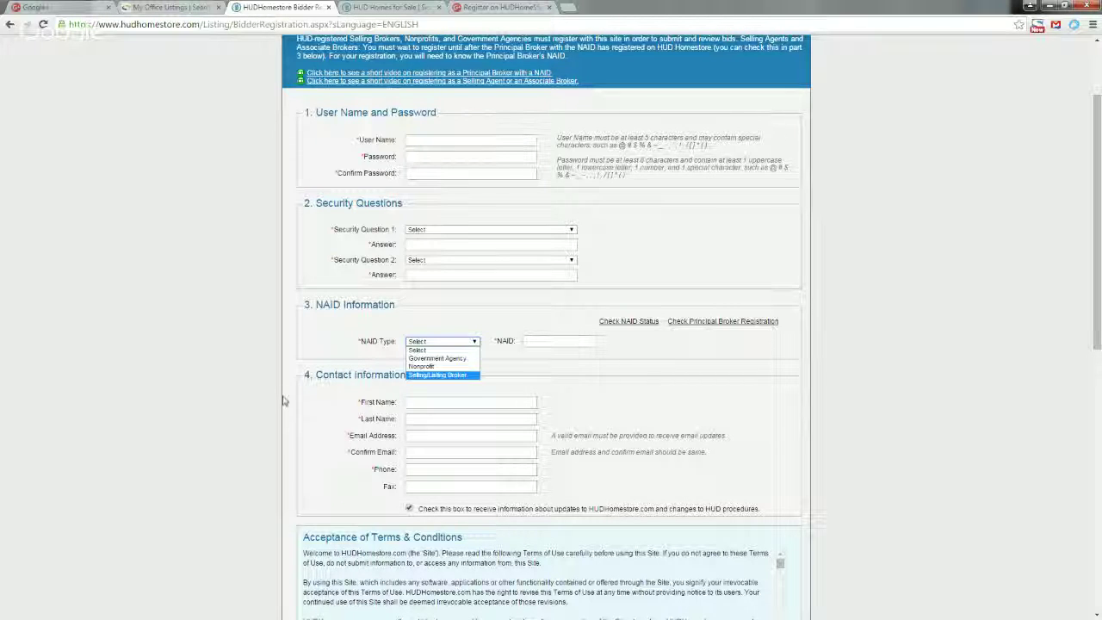
Set the NAID Type to Selling/Listing Broker.
left_click(424, 376)
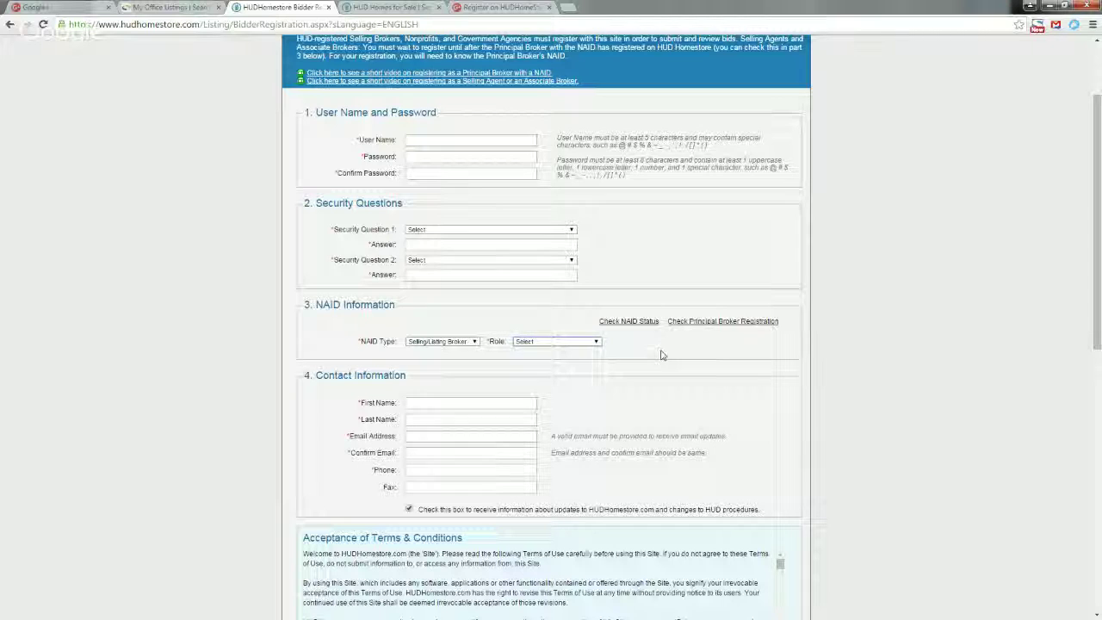
left_click(442, 343)
left_click(444, 368)
left_click(442, 342)
left_click(443, 373)
Choose Selling Agent as the bidder role.
left_click(542, 342)
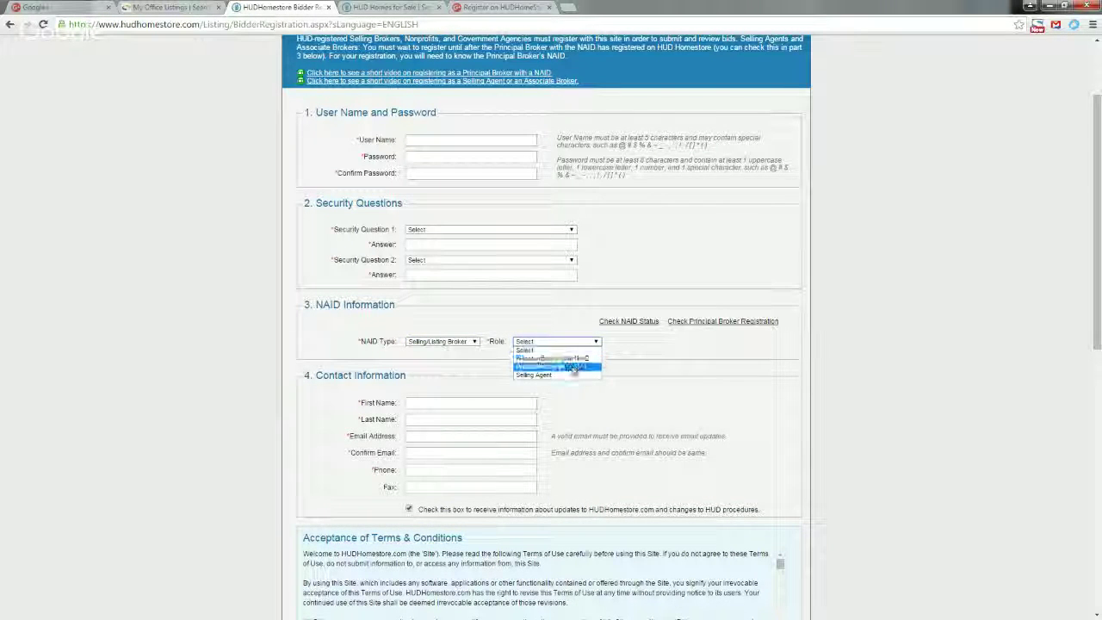
left_click(564, 374)
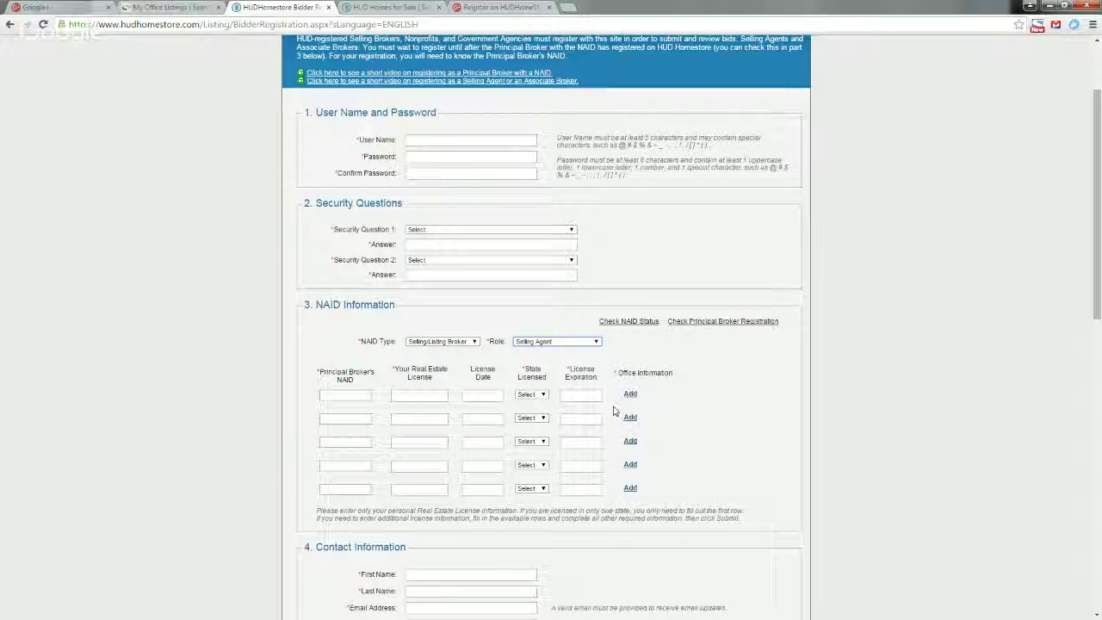
scroll(614, 411, "down", 1)
scroll(614, 412, "down", 2)
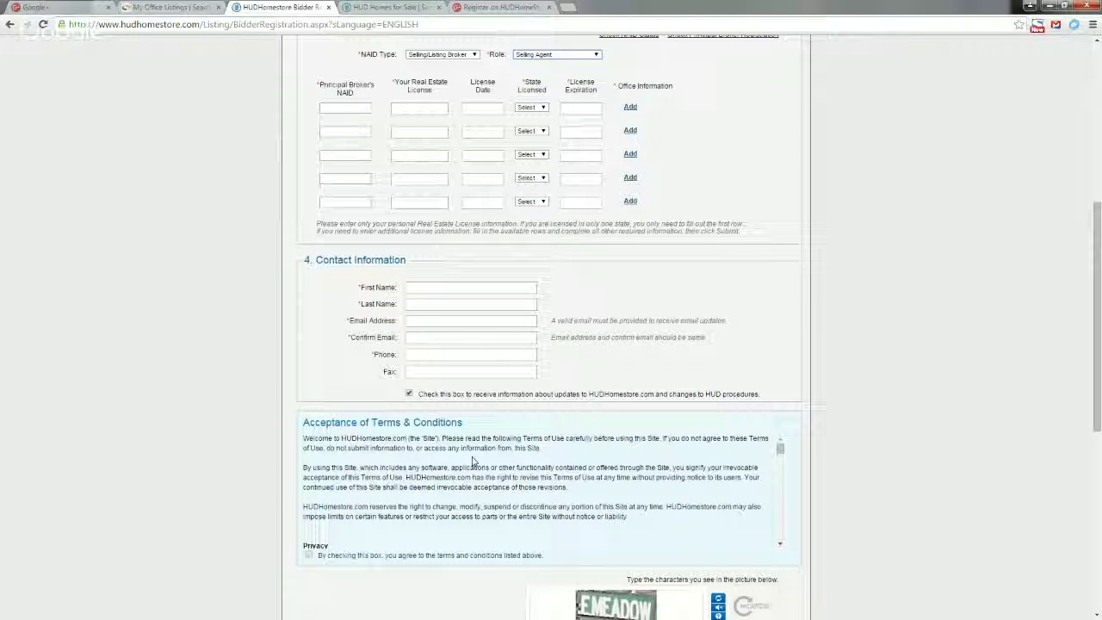
Read through the Terms & Conditions and tick the 'By checking this box, you agree' checkbox.
scroll(598, 465, "down", 1)
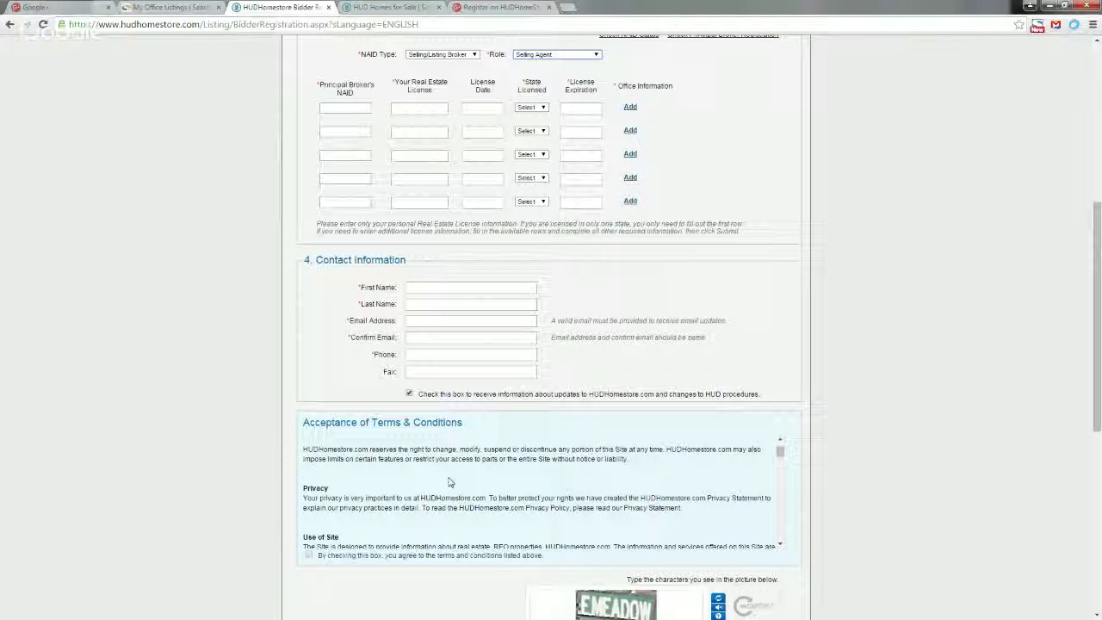
scroll(258, 512, "down", 3)
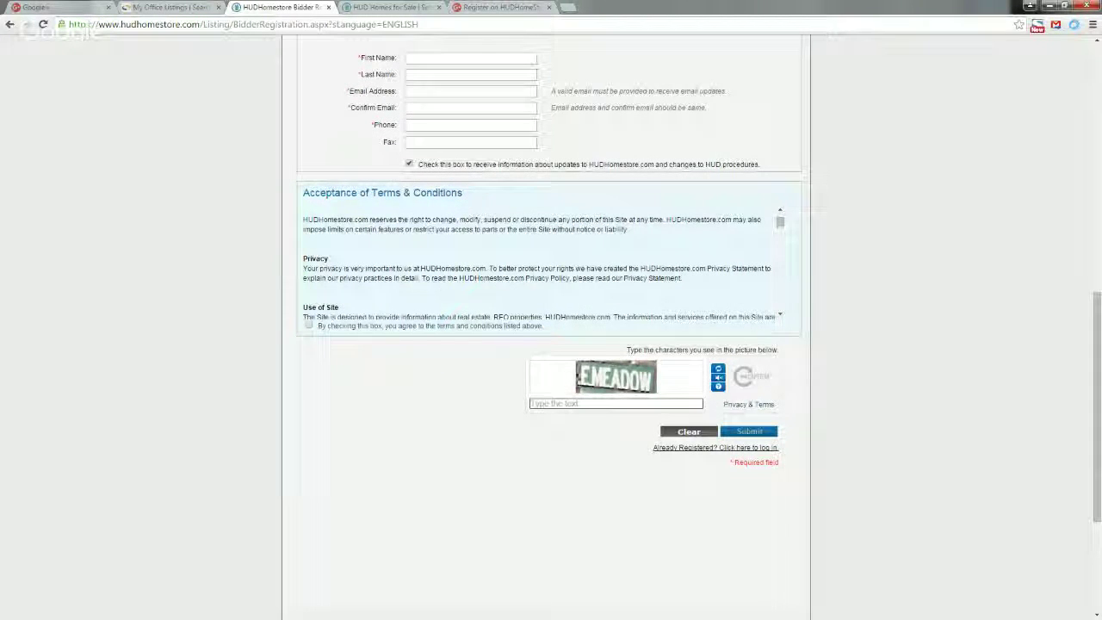
scroll(439, 284, "up", 2)
scroll(439, 346, "up", 2)
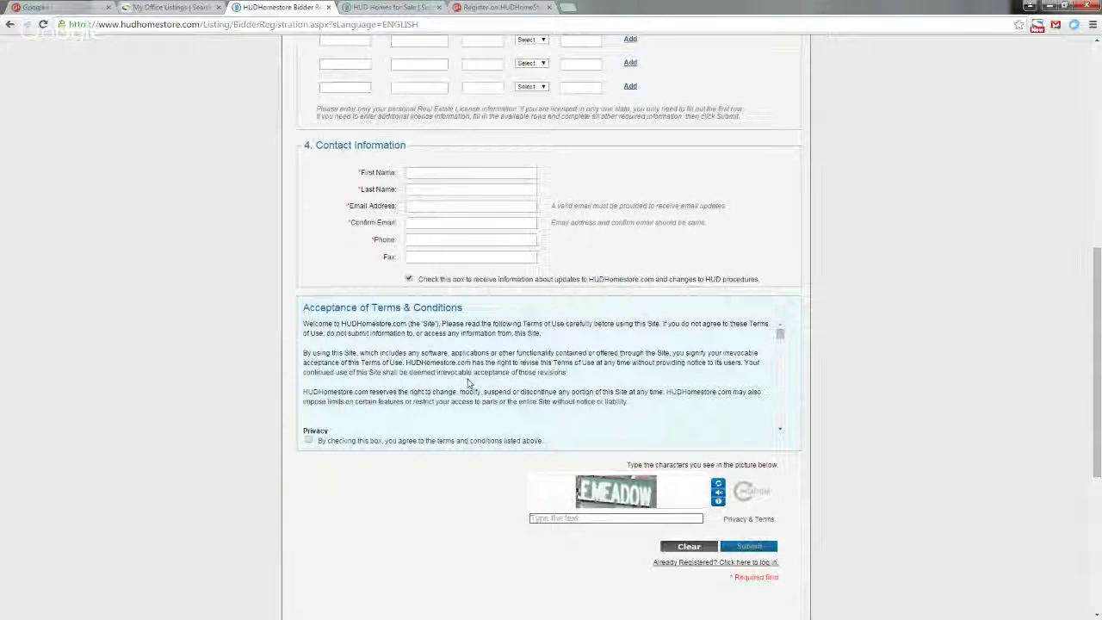
scroll(470, 381, "down", 10)
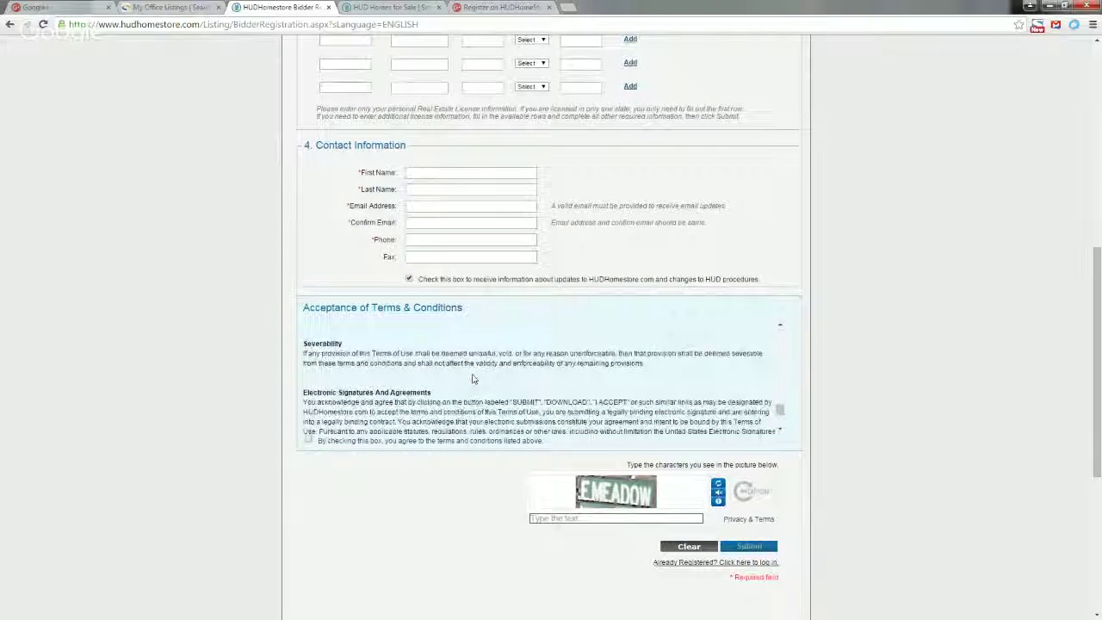
scroll(472, 379, "down", 3)
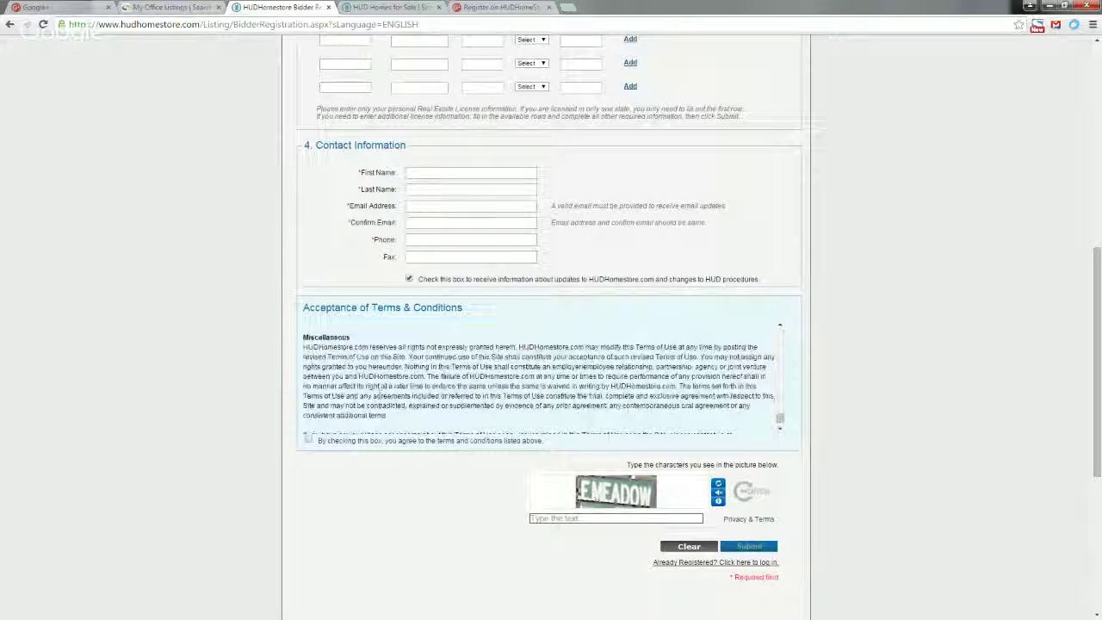
left_click(308, 441)
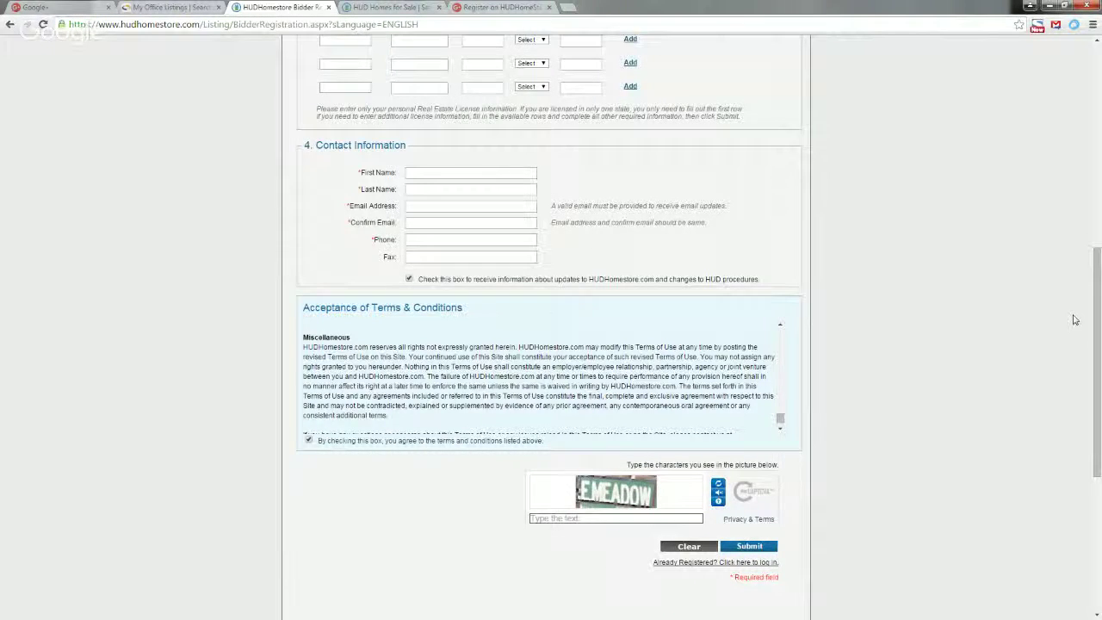
scroll(1074, 319, "up", 2)
scroll(1059, 320, "up", 4)
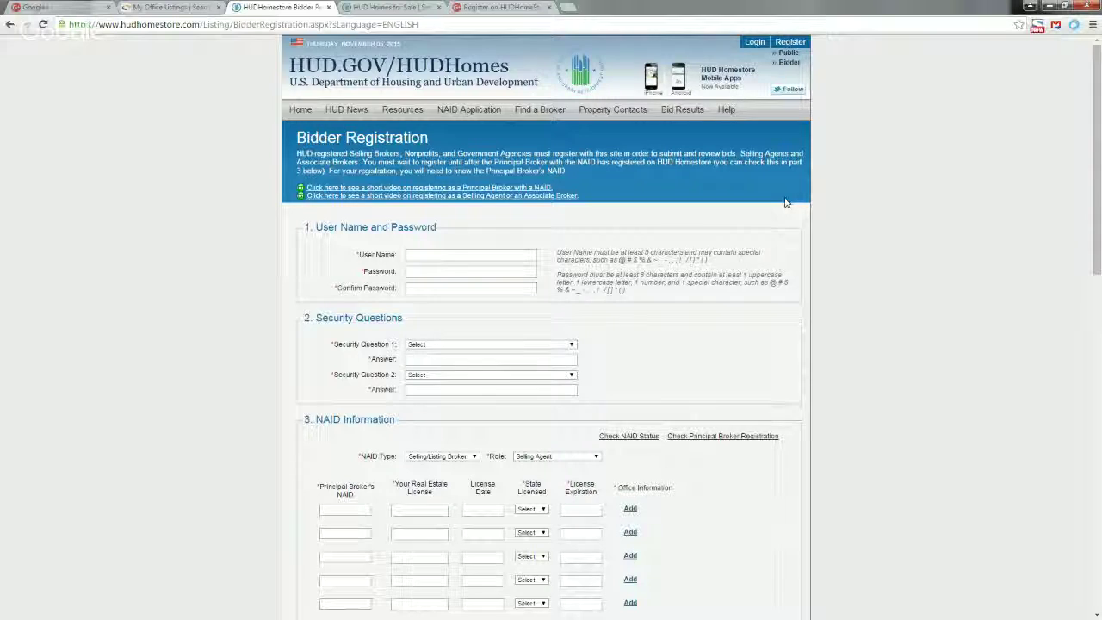
Leave the registration form and log in with the existing bidder user name and password.
left_click(755, 41)
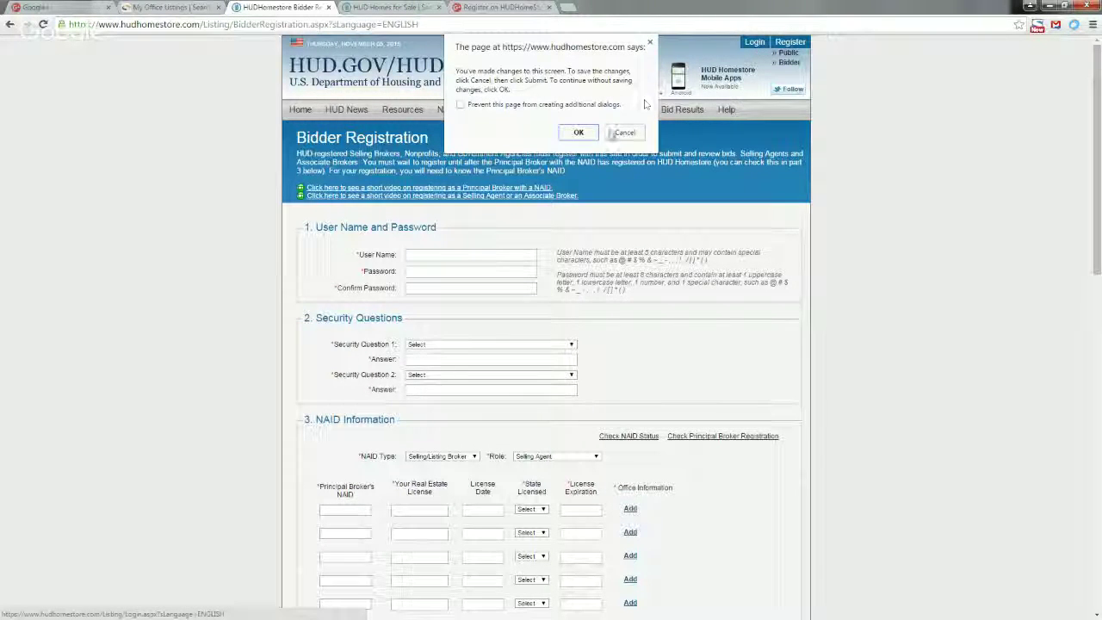
left_click(589, 134)
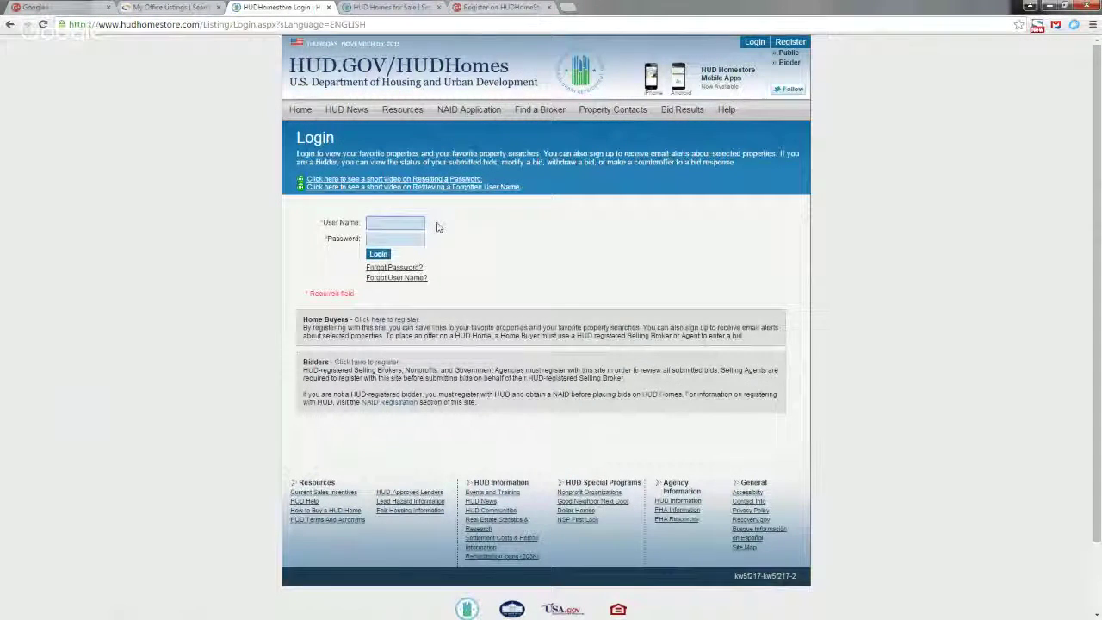
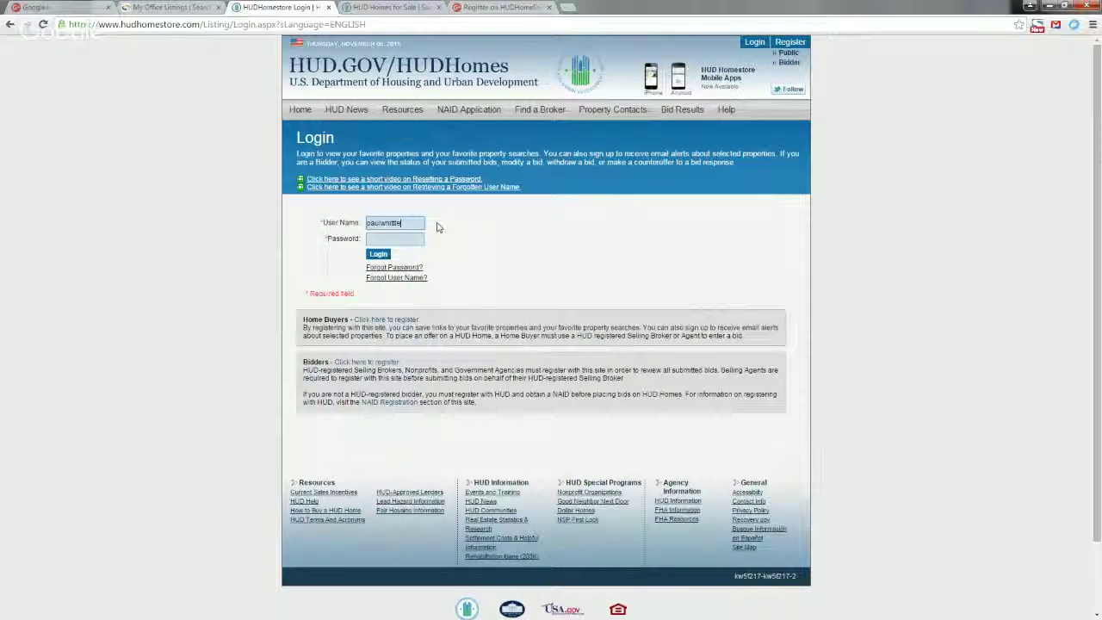
key("Tab")
key("ctrl+v")
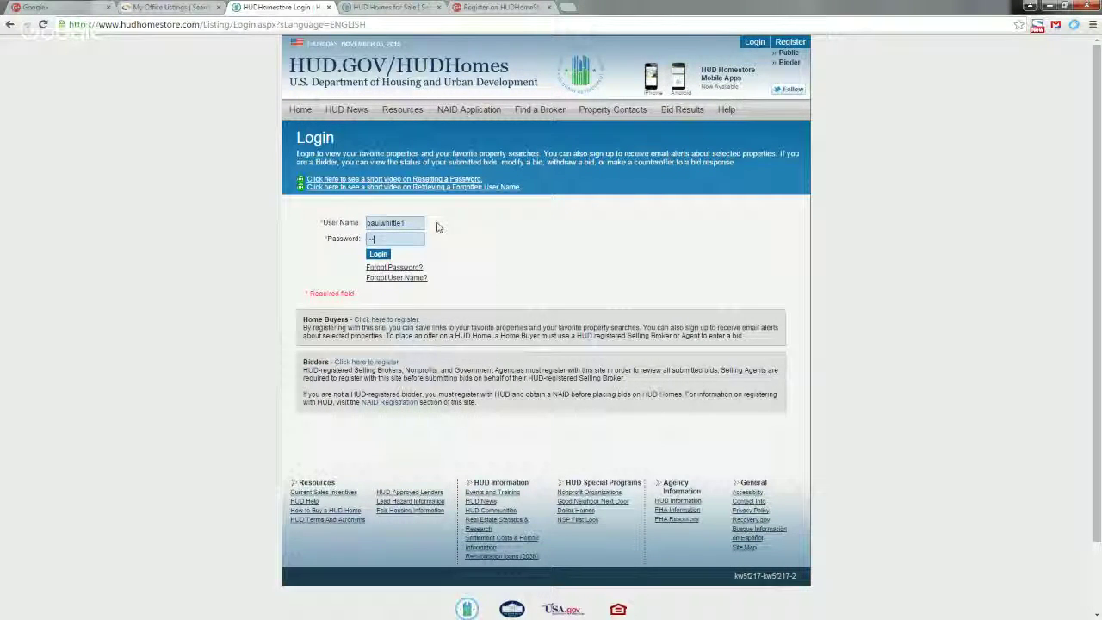
key("Return")
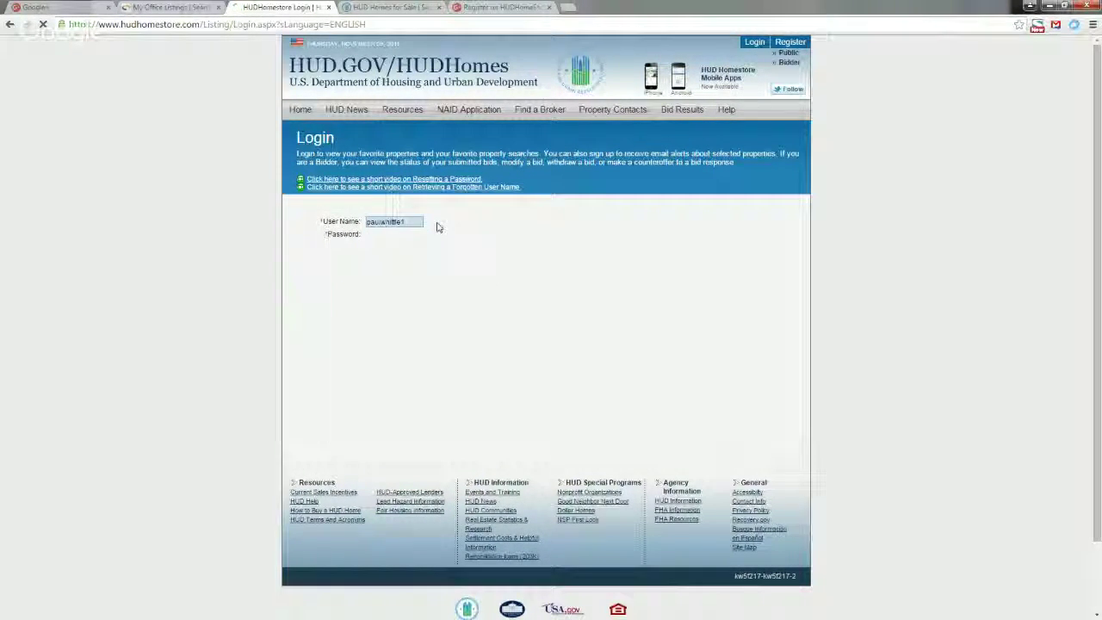
Go back to the HUD Homes page with the Search Properties form via the Home tab.
left_click(305, 112)
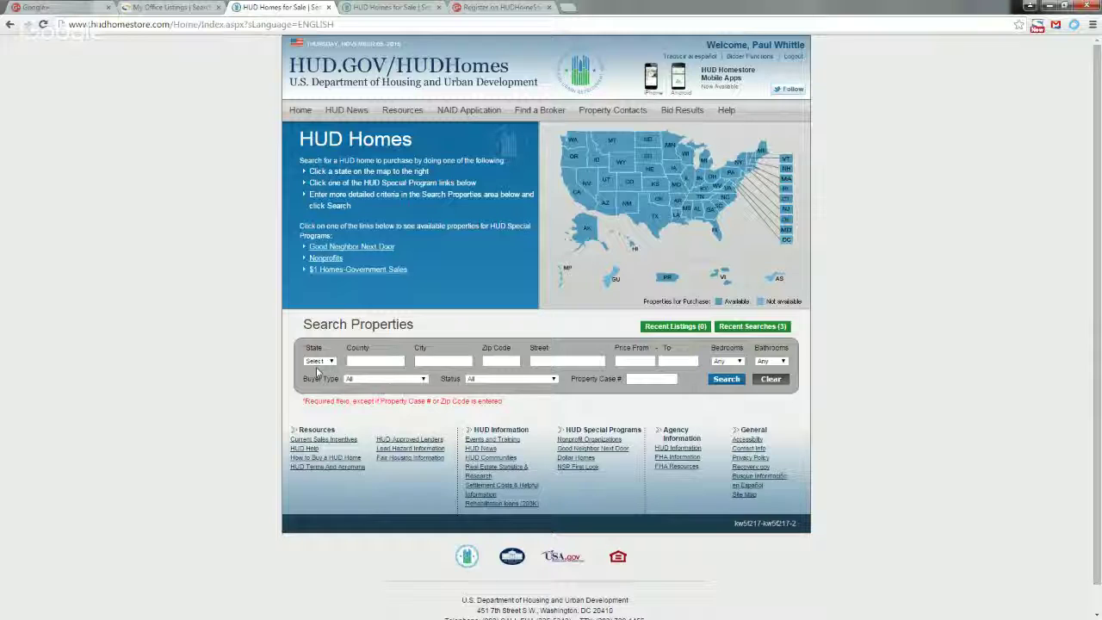
Search for Owner Occupant HUD homes in Tempe, Maricopa County, AZ.
left_click(319, 361)
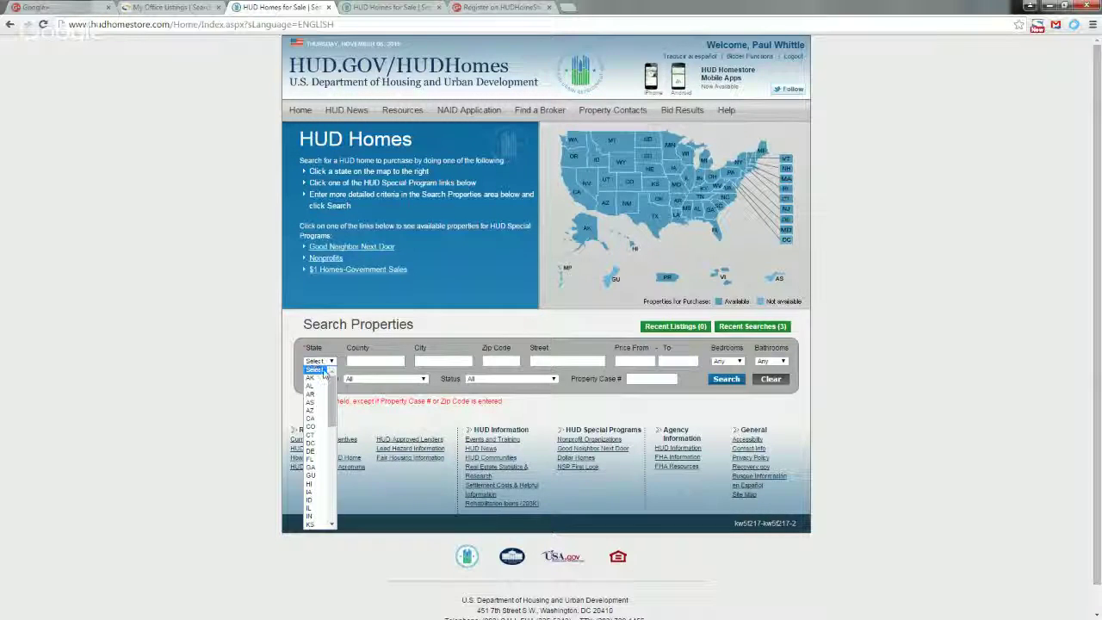
left_click(310, 412)
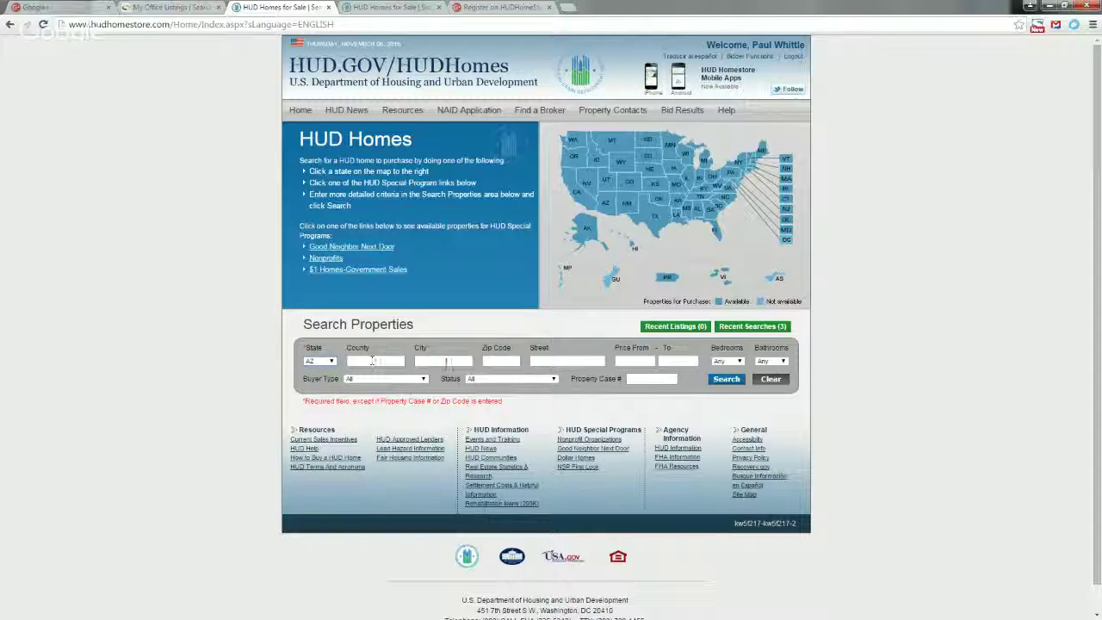
left_click(375, 360)
type("maricop")
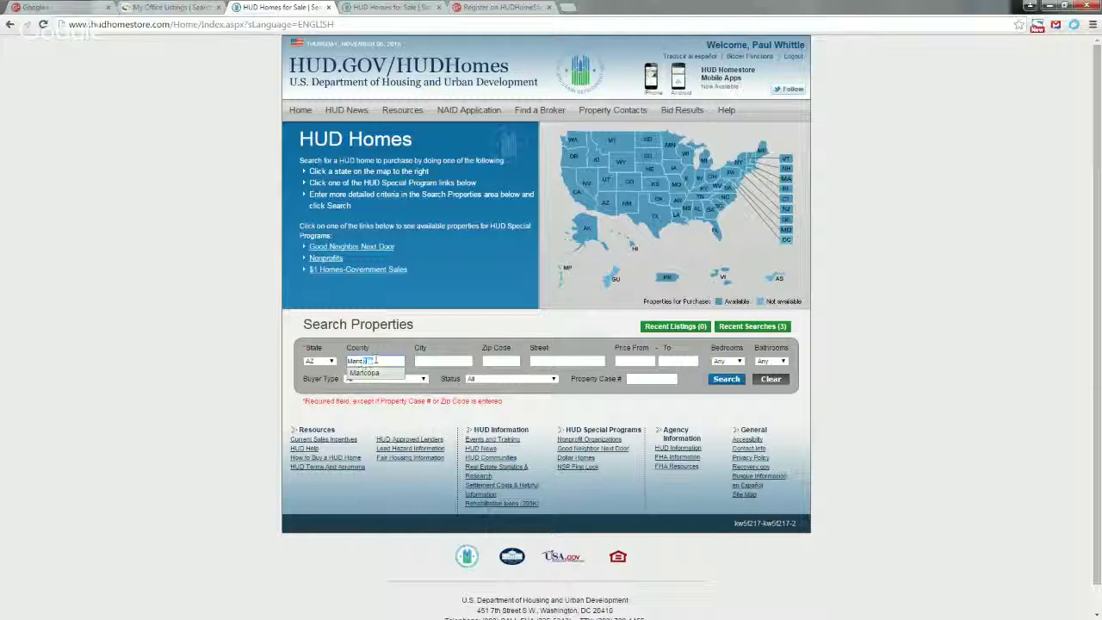
type("a")
key("Tab")
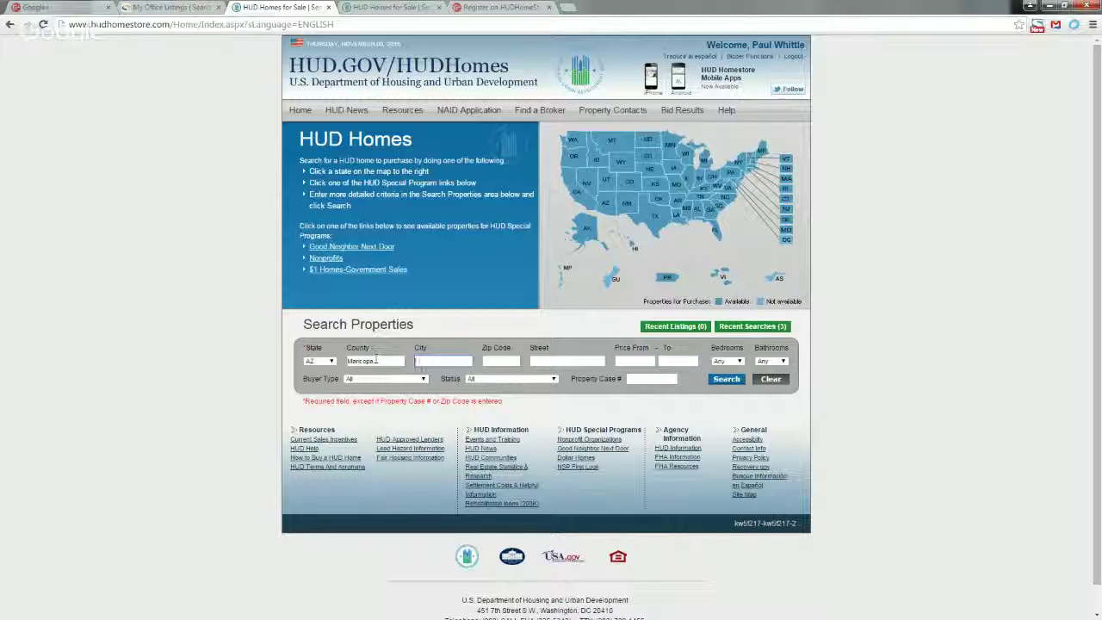
type("tempe")
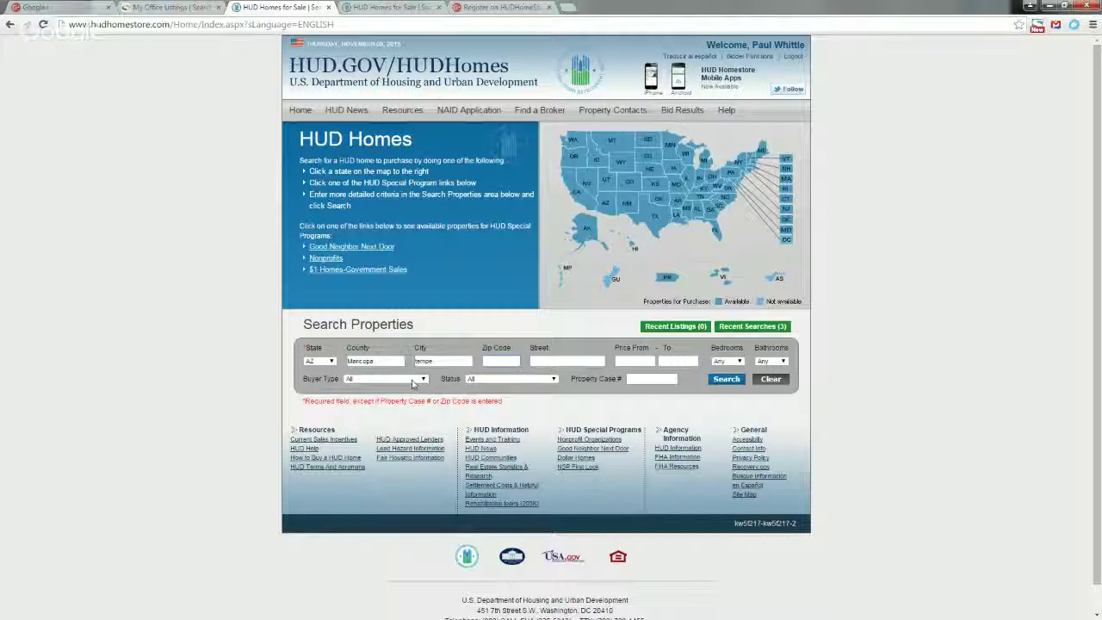
left_click(414, 382)
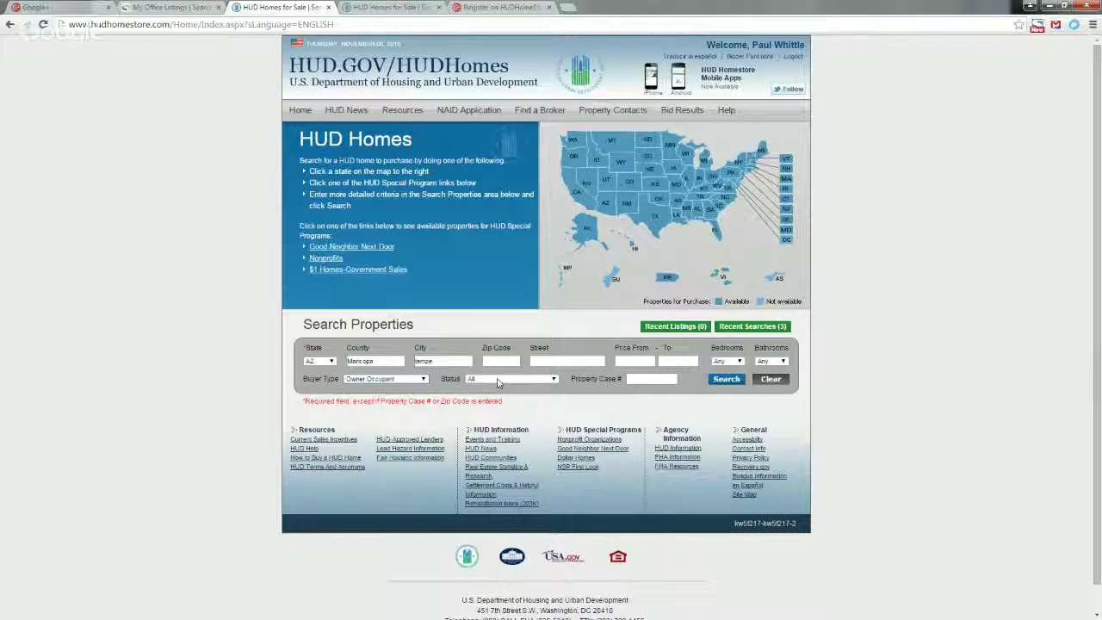
left_click(728, 381)
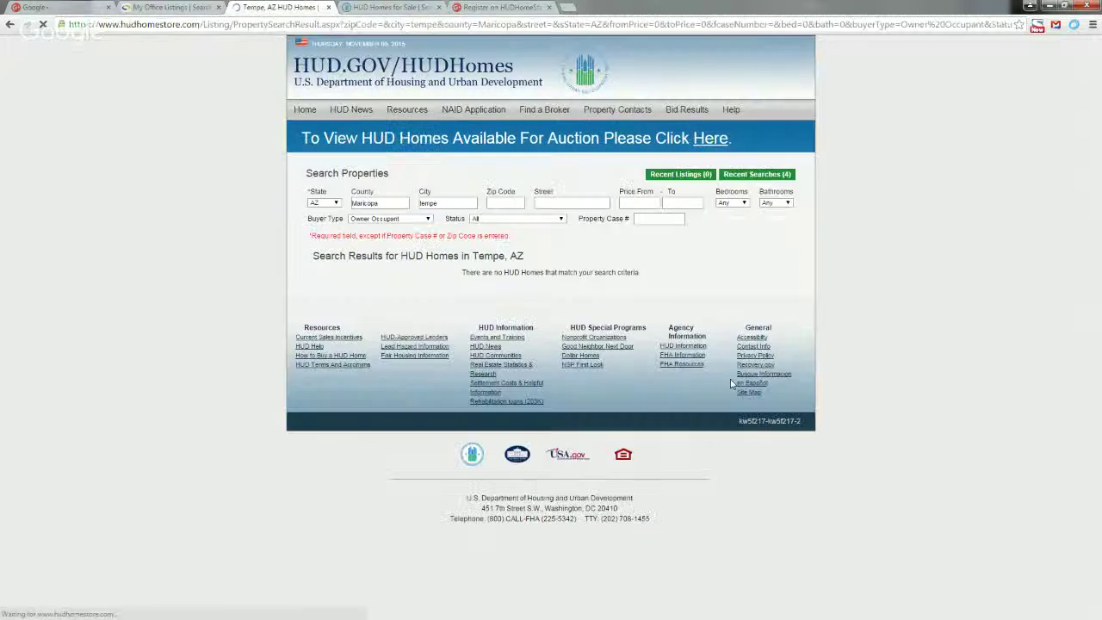
Replace the city Tempe with Mesa and rerun the search, listing 3 homes.
double_click(459, 205)
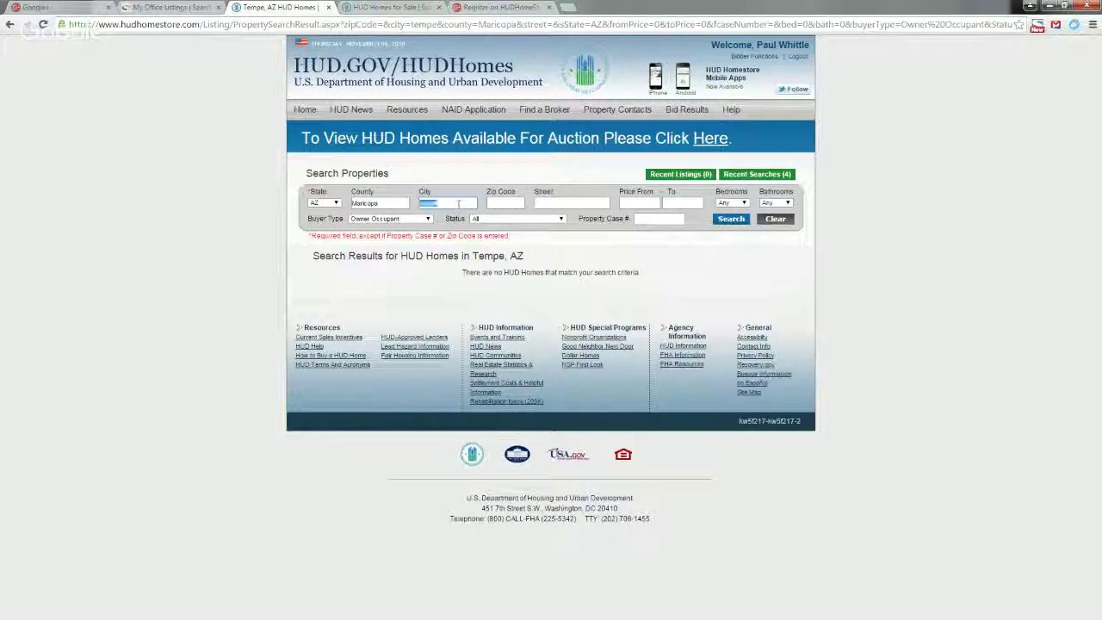
type("Mesa")
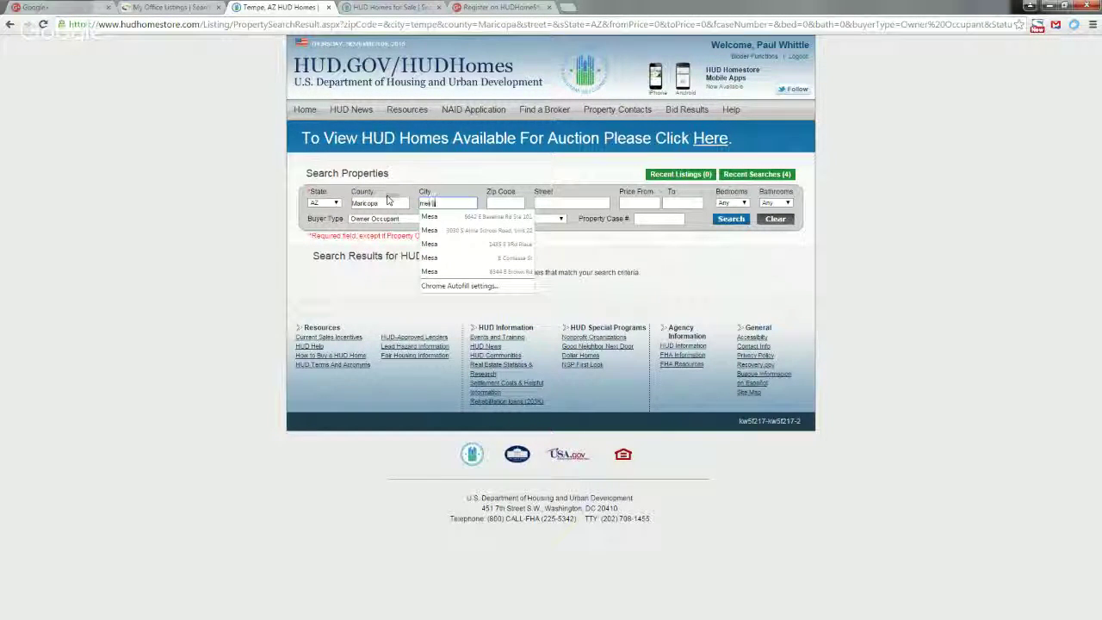
key("Tab")
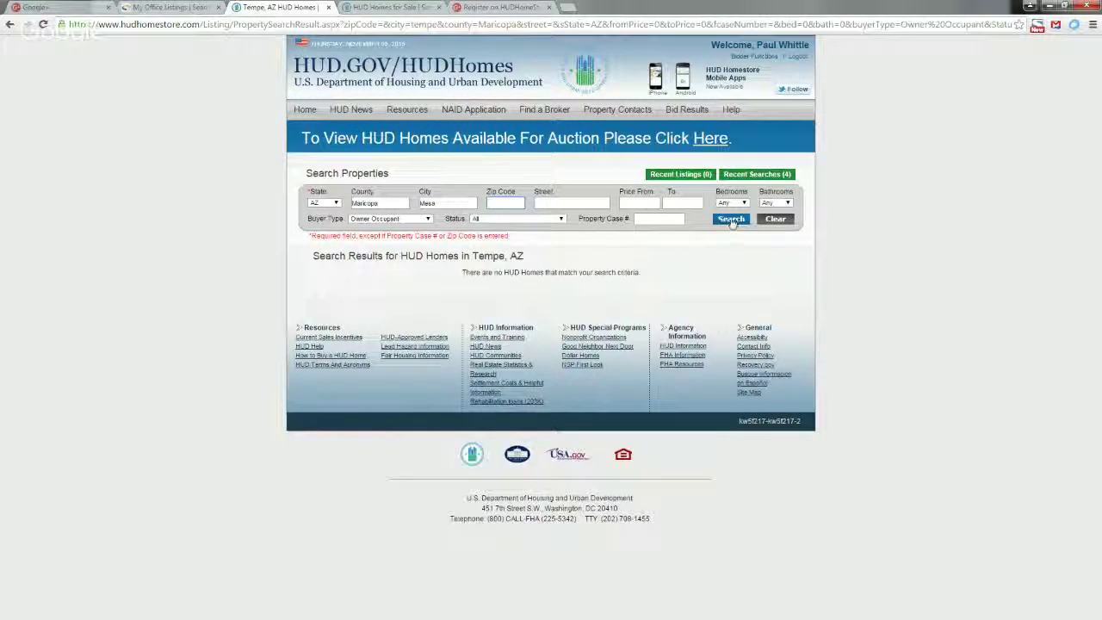
left_click(731, 219)
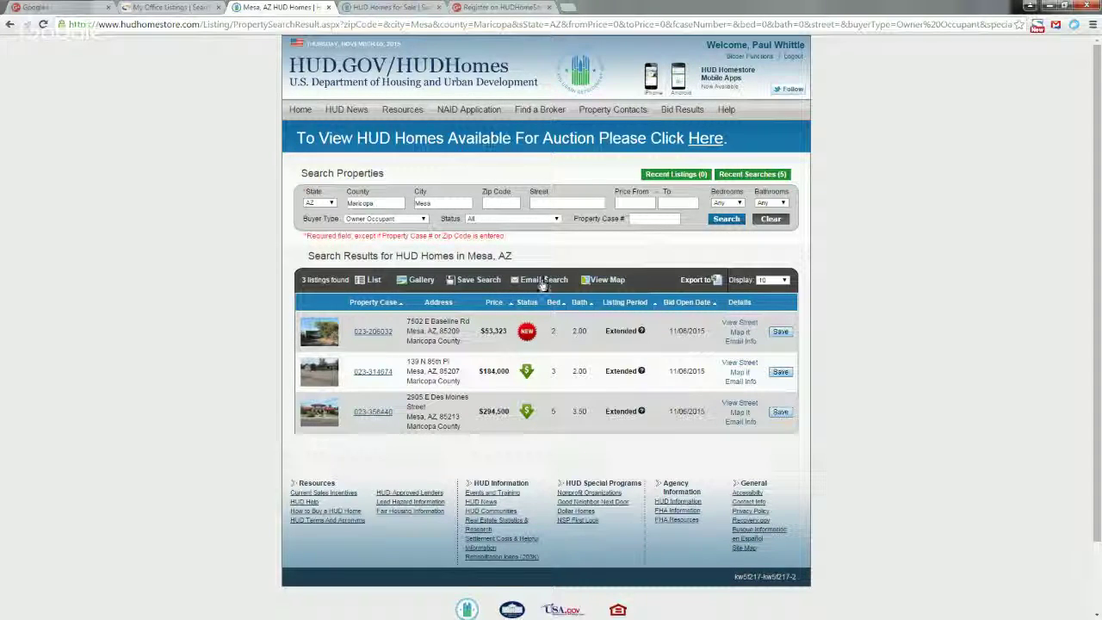
left_click(540, 286)
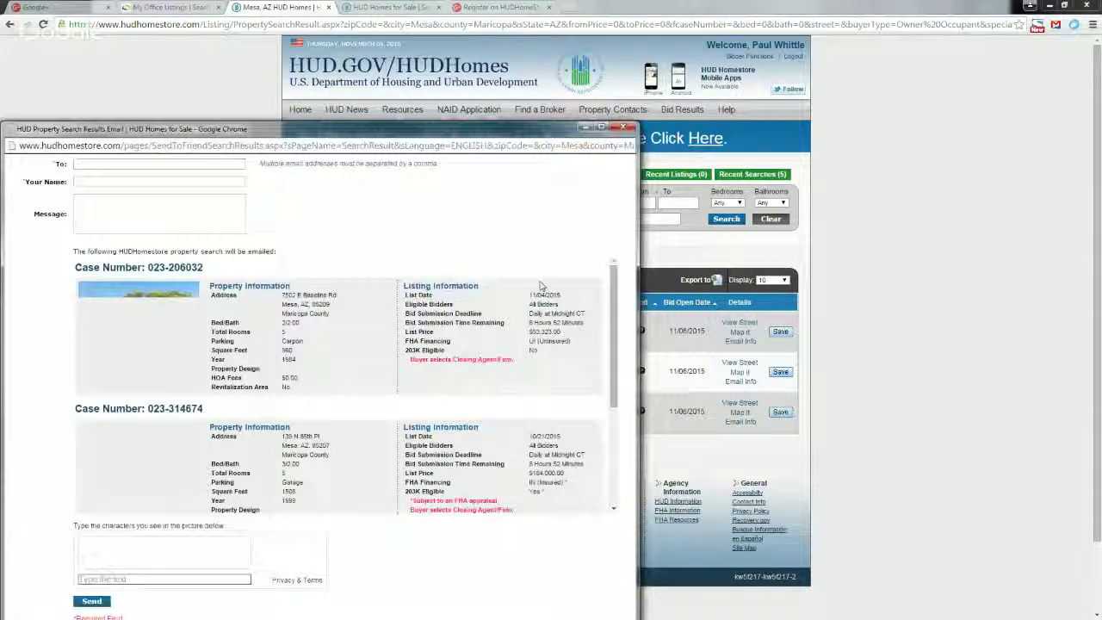
left_click(90, 163)
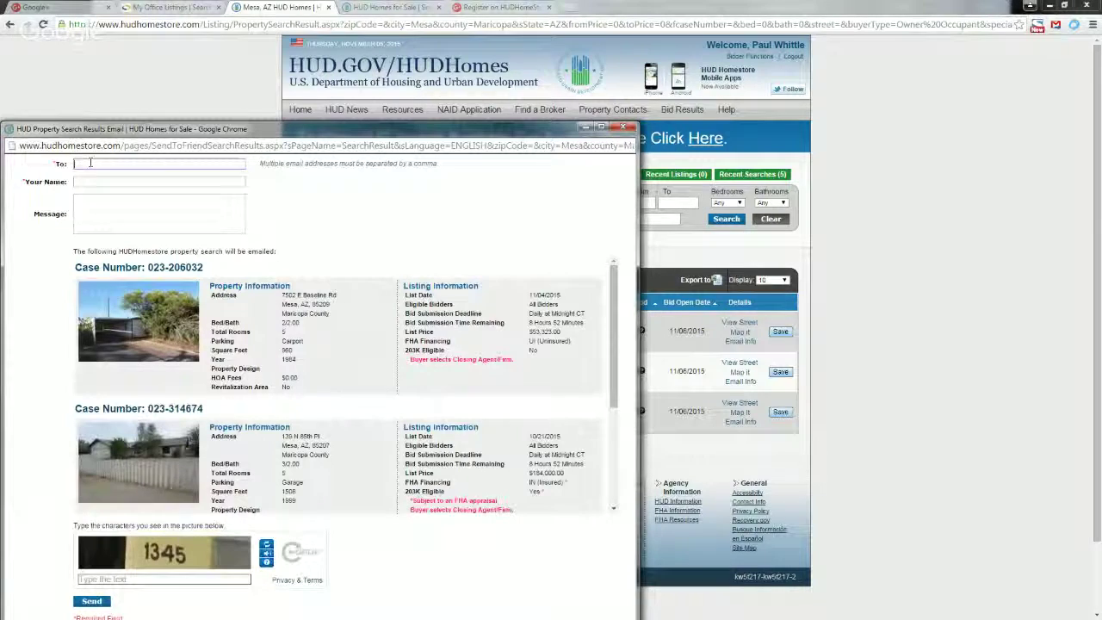
left_click(85, 182)
left_click(141, 225)
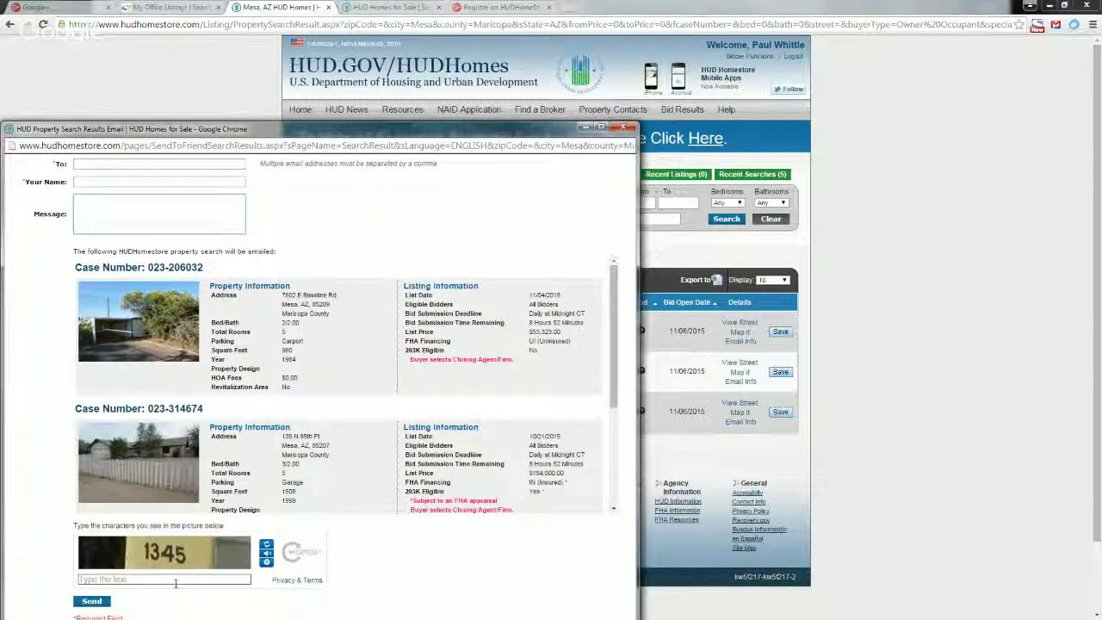
left_click(137, 579)
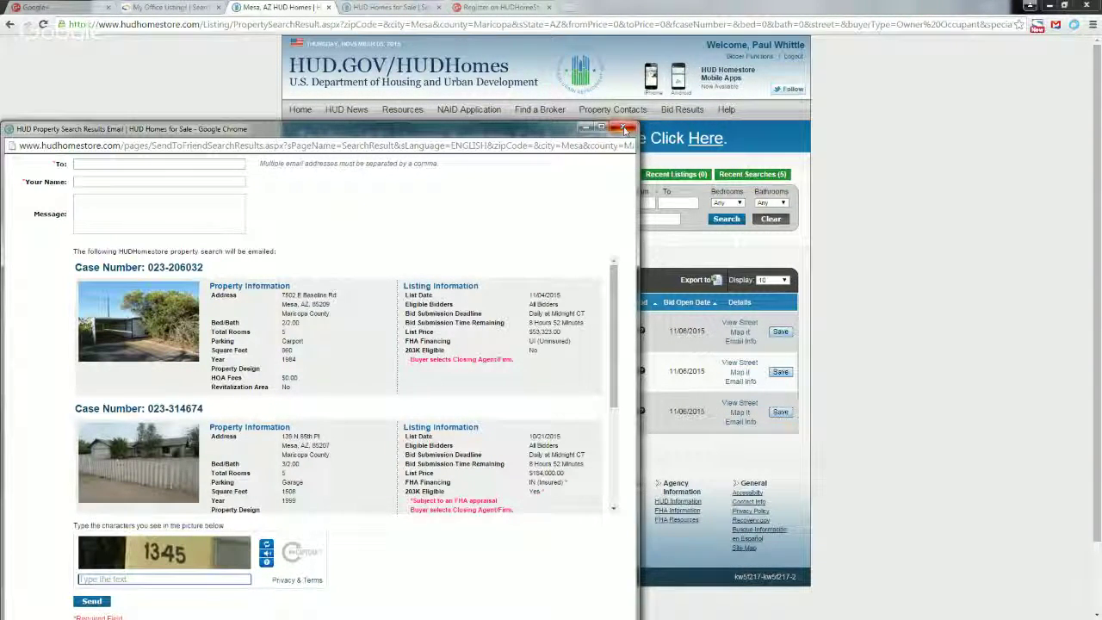
left_click(626, 129)
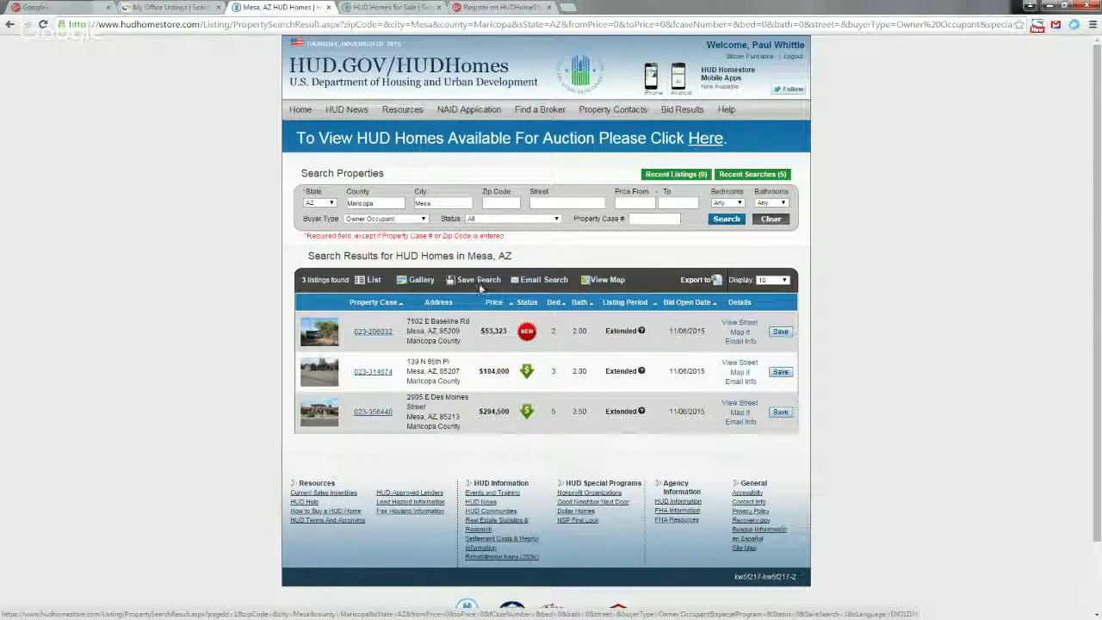
Save the Mesa, AZ Owner Occupant search and acknowledge the confirmation.
left_click(484, 286)
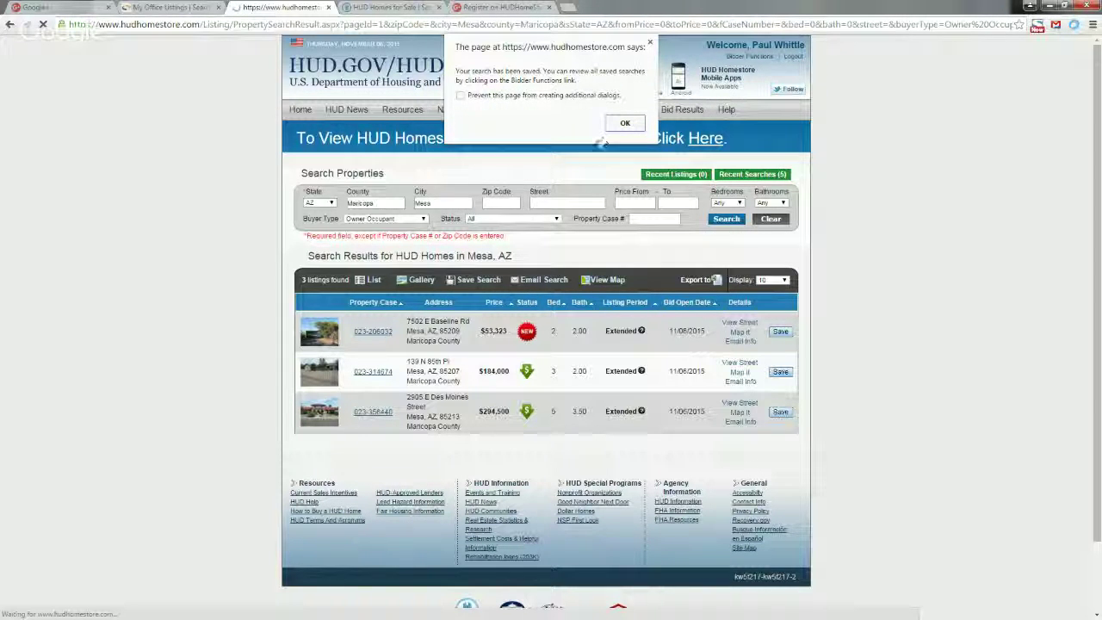
left_click(623, 125)
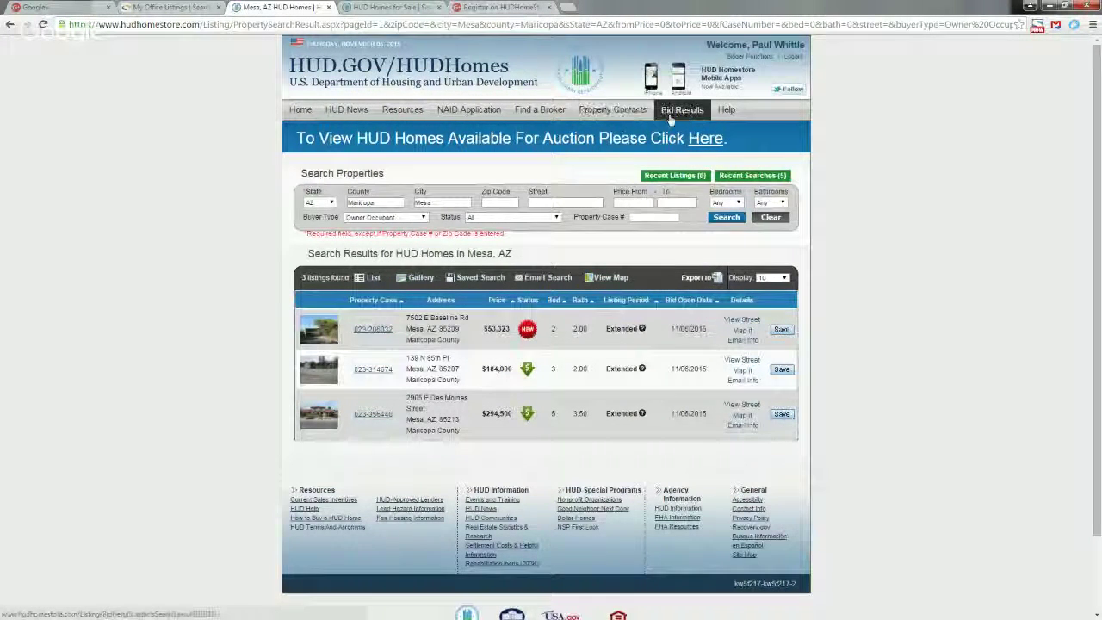
Open Saved Searches from Bidder Functions to list the three saved searches.
left_click(750, 56)
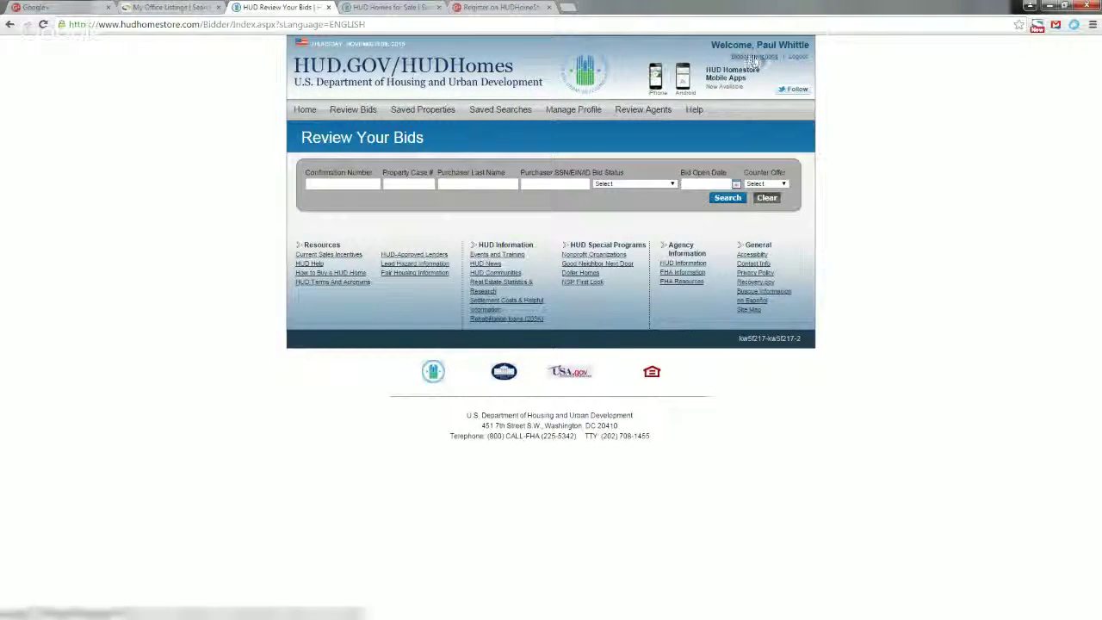
left_click(501, 111)
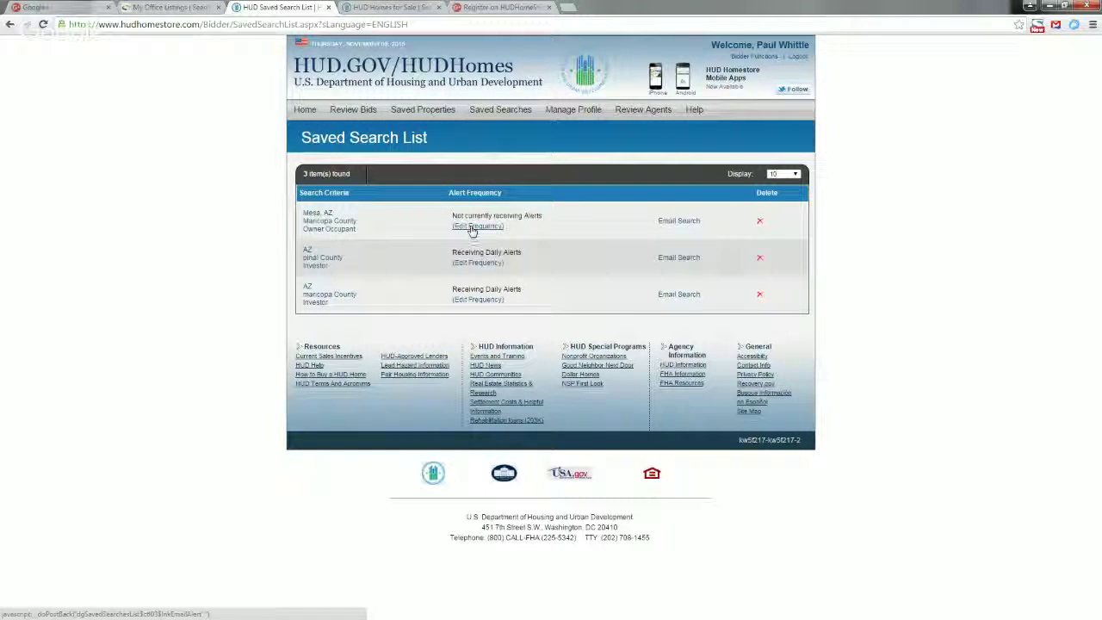
Turn on email alerts for the Mesa, AZ saved search at Daily frequency and submit.
left_click(472, 227)
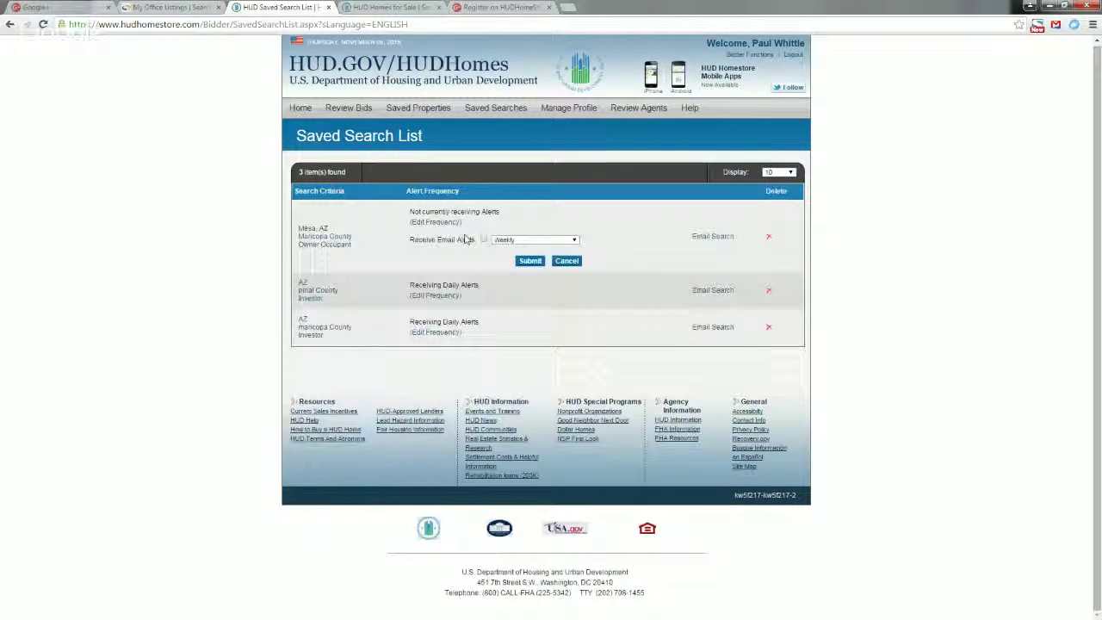
left_click(485, 240)
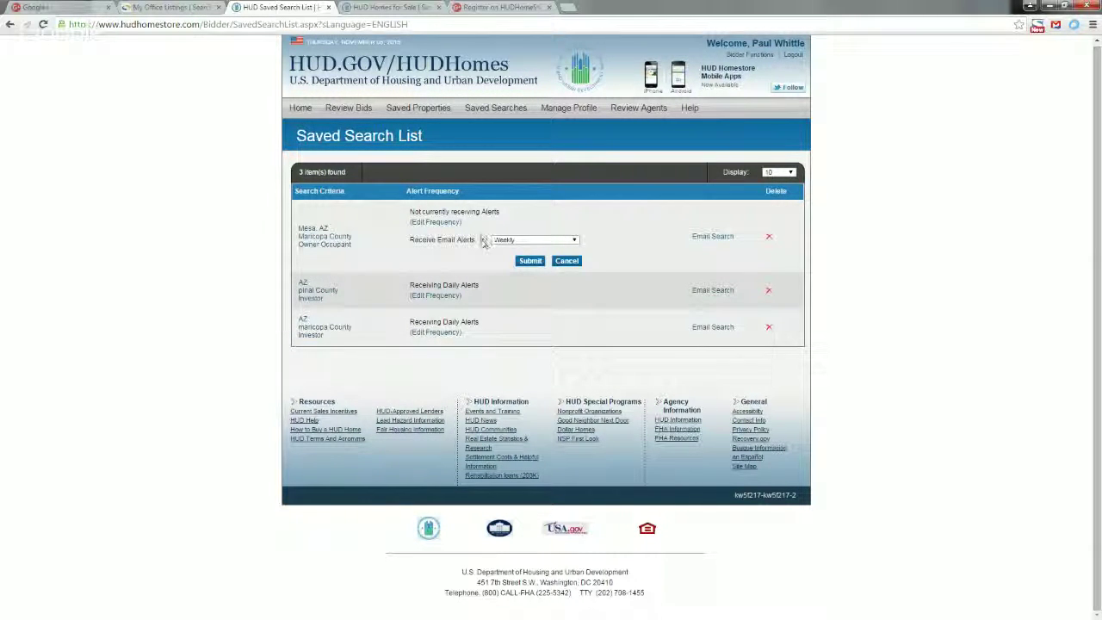
left_click(484, 241)
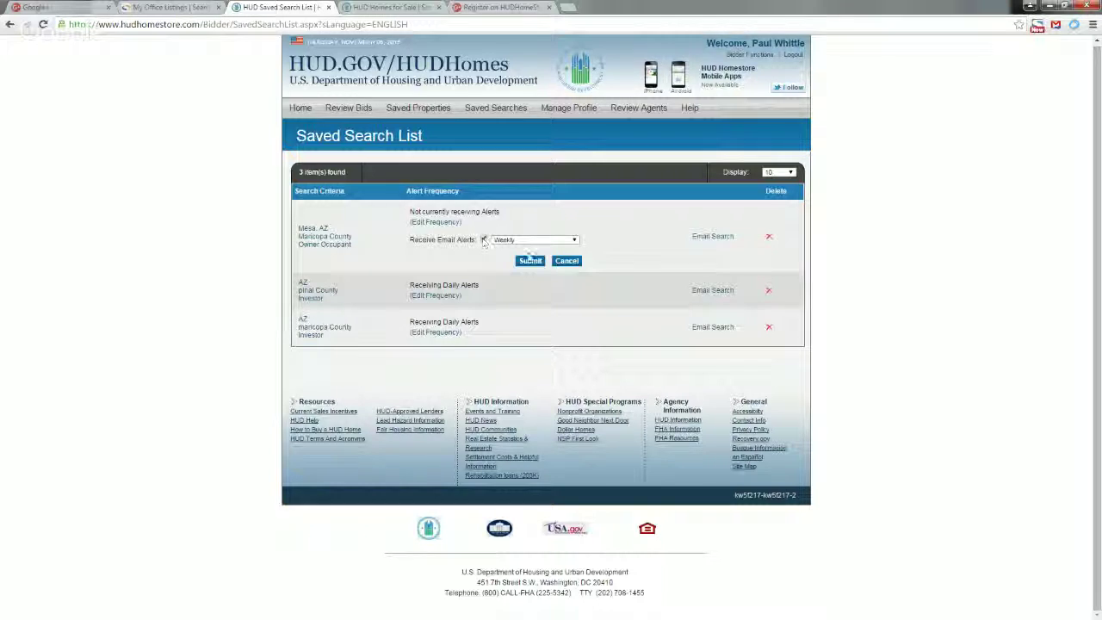
left_click(521, 240)
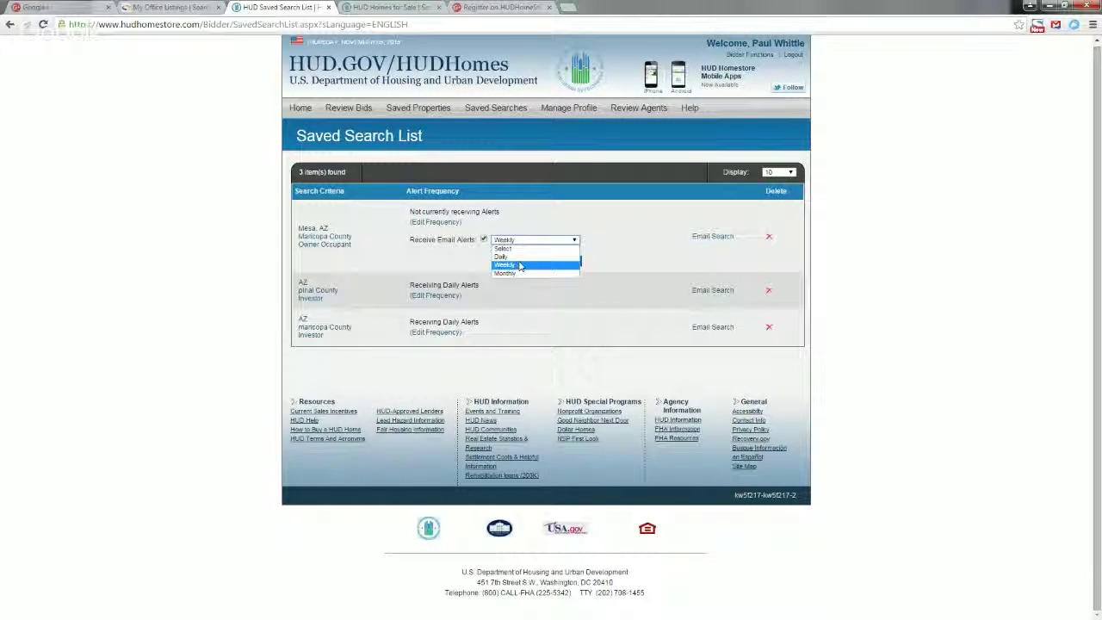
left_click(503, 256)
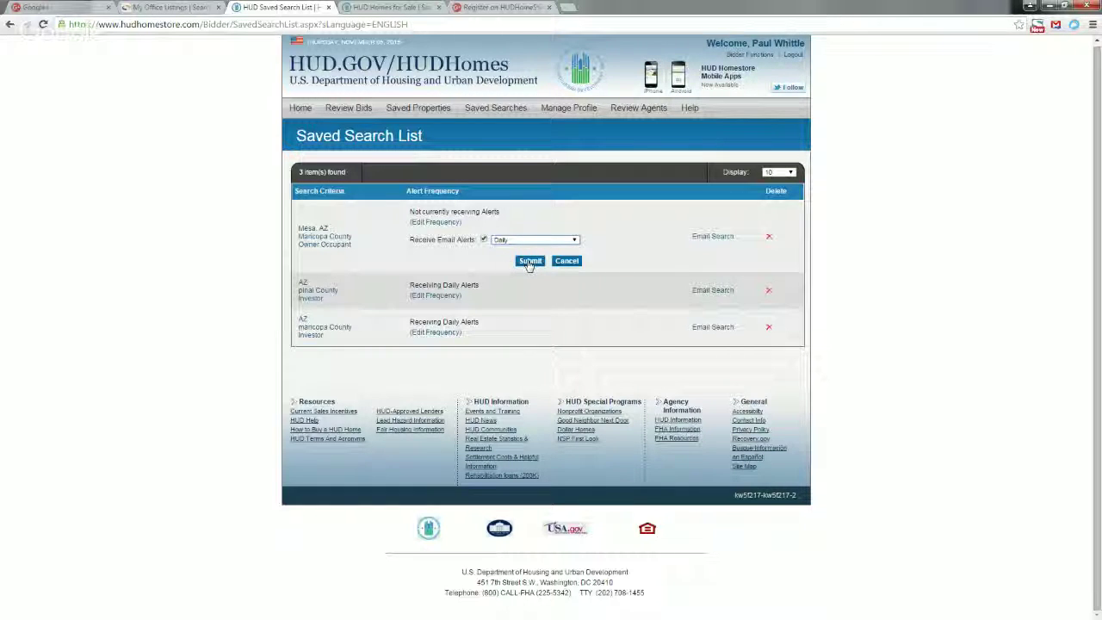
left_click(538, 264)
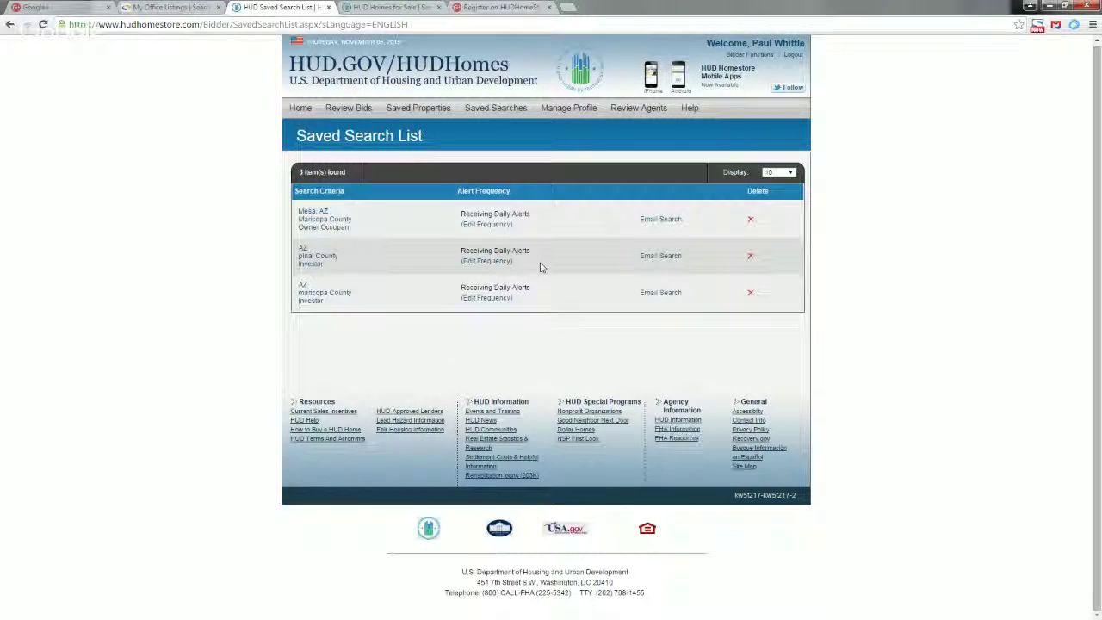